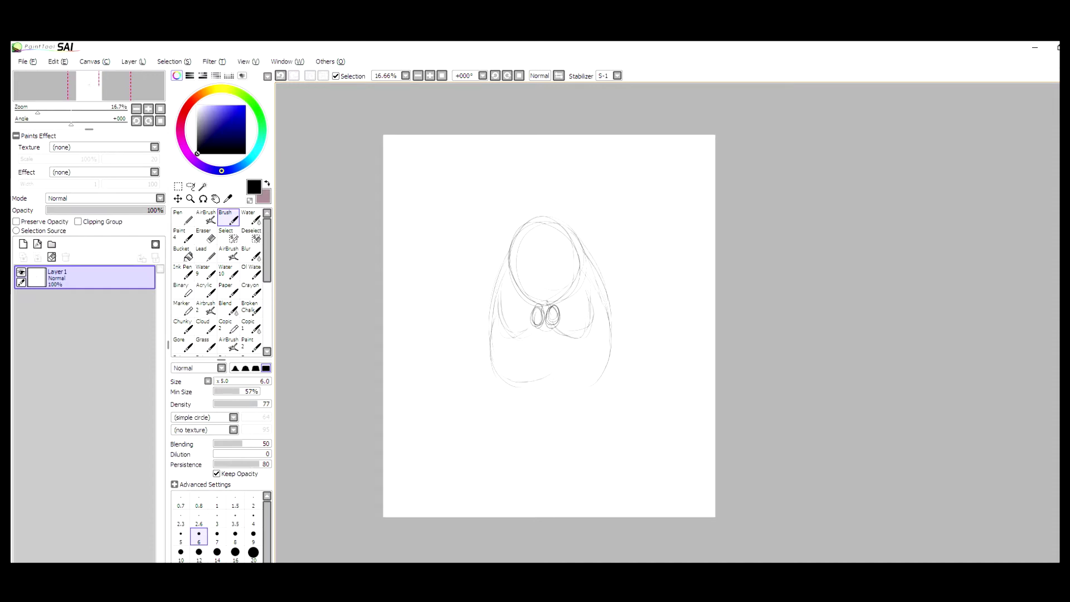
# - Enlarge the brush to size 9 and sketch the hamster's oval eyes, small nose and pointed ears on the head
pyautogui.press(']')
pyautogui.press(']')
pyautogui.press(']')
pyautogui.moveTo(533, 259)
pyautogui.mouseDown()
pyautogui.moveTo(525, 269)
pyautogui.moveTo(532, 259)
pyautogui.mouseUp()
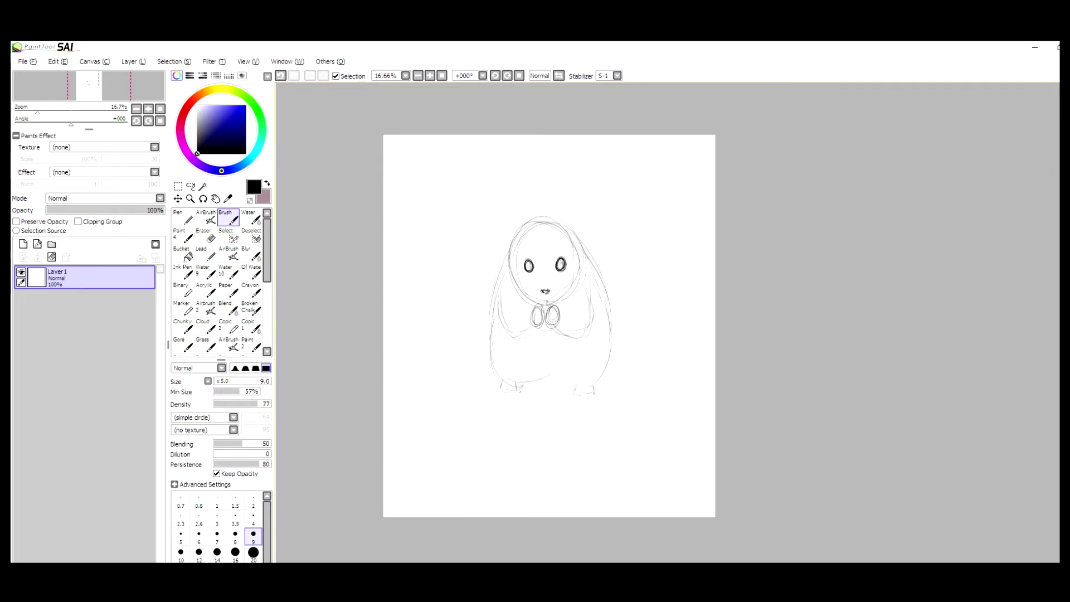
pyautogui.moveTo(579, 230)
pyautogui.mouseDown()
pyautogui.moveTo(578, 249)
pyautogui.moveTo(506, 229)
pyautogui.moveTo(512, 251)
pyautogui.moveTo(524, 234)
pyautogui.mouseUp()
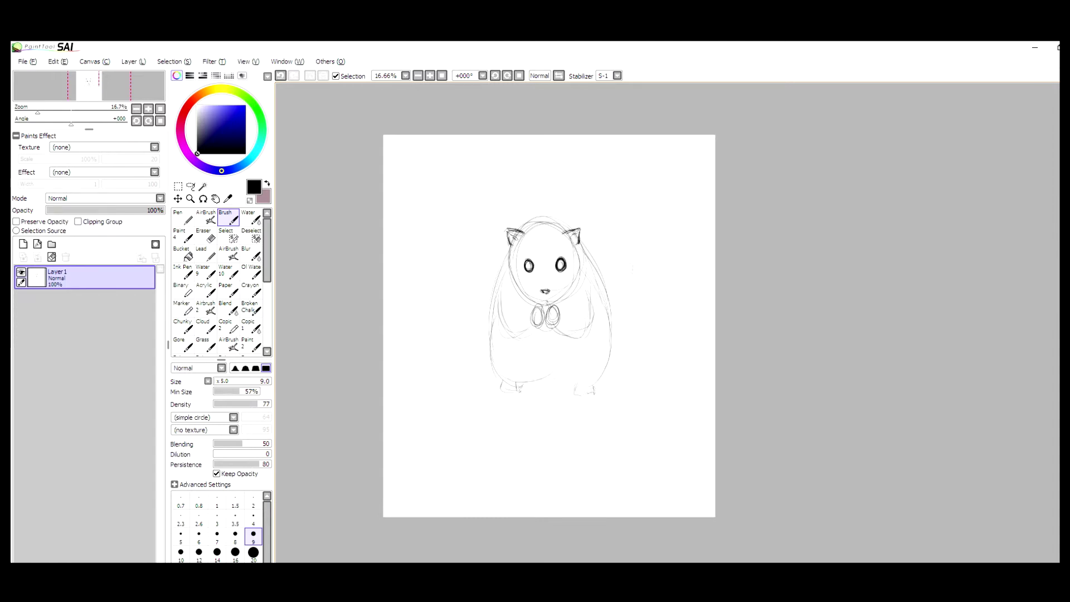
# - Strengthen the sketched outline around the hamster's face and down both sides of its rounded body
pyautogui.moveTo(512, 240)
pyautogui.mouseDown()
pyautogui.moveTo(509, 287)
pyautogui.moveTo(550, 305)
pyautogui.mouseUp()
pyautogui.moveTo(556, 217)
pyautogui.mouseDown()
pyautogui.moveTo(564, 229)
pyautogui.moveTo(550, 226)
pyautogui.moveTo(596, 282)
pyautogui.mouseUp()
pyautogui.moveTo(509, 251); pyautogui.dragTo(496, 296)
pyautogui.moveTo(590, 268); pyautogui.dragTo(612, 337)
pyautogui.moveTo(613, 312); pyautogui.dragTo(581, 368)
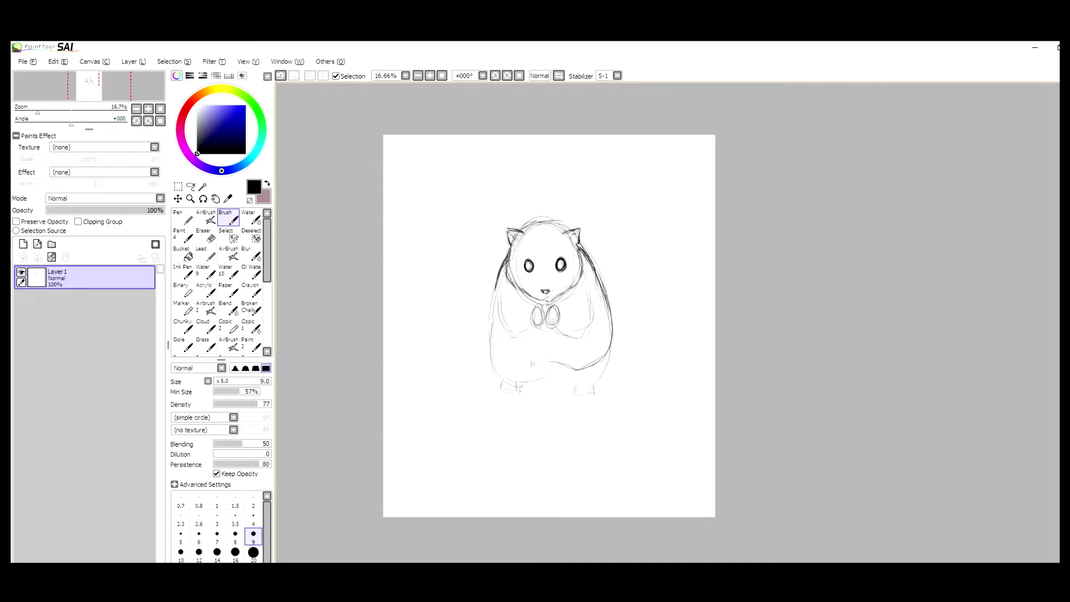
pyautogui.moveTo(498, 281); pyautogui.dragTo(490, 365)
# - Erase the low rough feet and redraw them closer beneath the body, with small toes
pyautogui.press('e')
pyautogui.moveTo(590, 390); pyautogui.dragTo(613, 356)
pyautogui.moveTo(502, 387); pyautogui.dragTo(527, 390)
pyautogui.press('b')
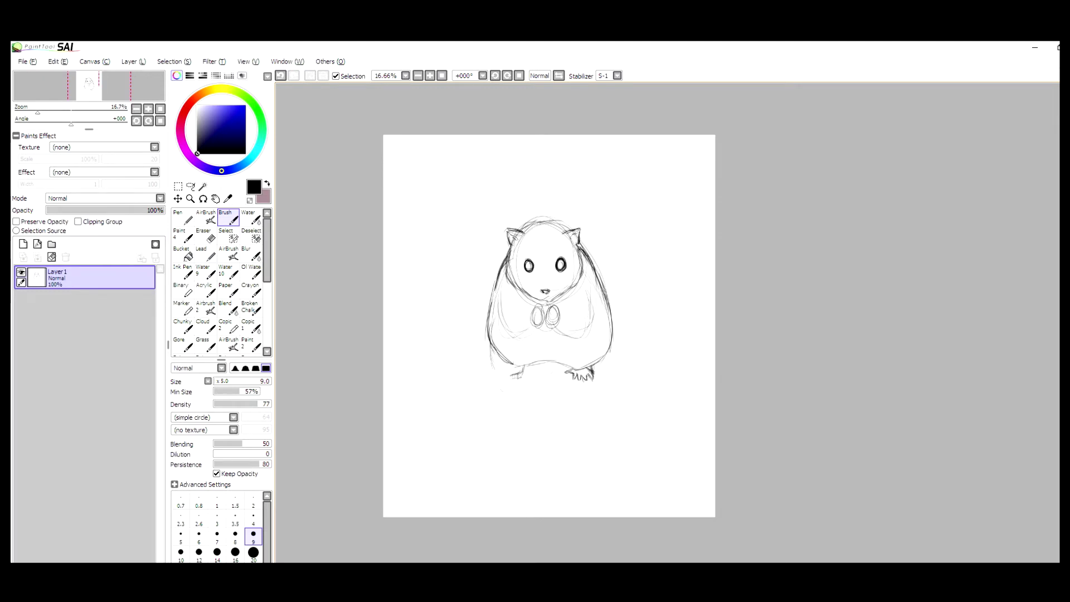
pyautogui.press('e')
pyautogui.moveTo(504, 364)
pyautogui.mouseDown()
pyautogui.moveTo(511, 376)
pyautogui.moveTo(590, 384)
pyautogui.mouseUp()
pyautogui.press('b')
# - Sketch the front paws gripping a seed below the chin and reinforce the line along the top of the head
pyautogui.moveTo(548, 310); pyautogui.dragTo(560, 327)
pyautogui.moveTo(539, 307); pyautogui.dragTo(556, 335)
pyautogui.moveTo(539, 319); pyautogui.dragTo(551, 335)
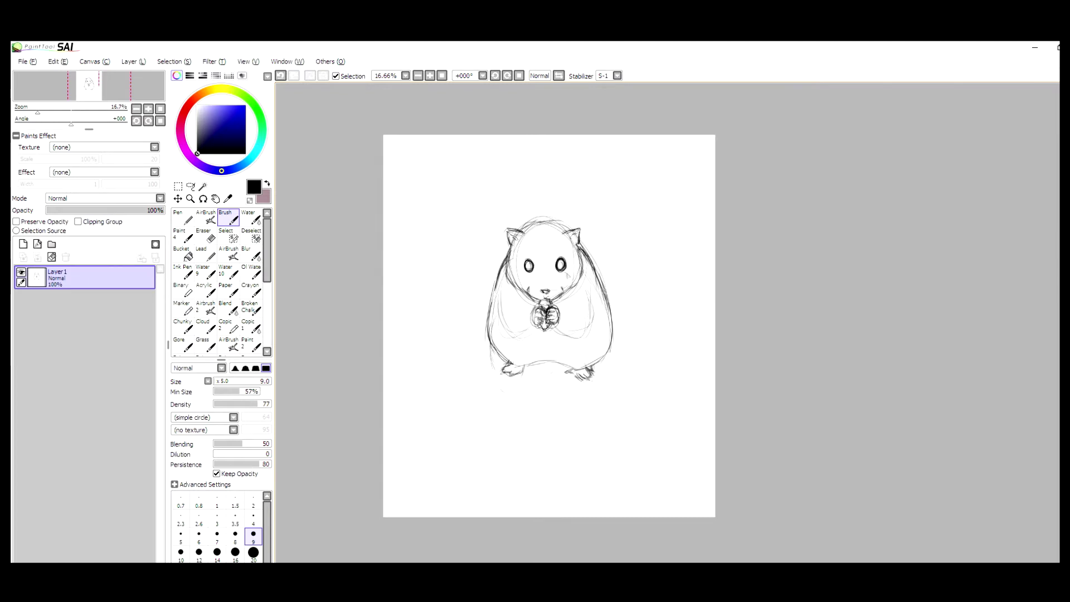
pyautogui.moveTo(523, 239); pyautogui.dragTo(551, 222)
# - Partly erase the eyes and redraw them as shaded ovals with light spots inside
pyautogui.press('e')
pyautogui.moveTo(526, 261); pyautogui.dragTo(530, 271)
pyautogui.press('b')
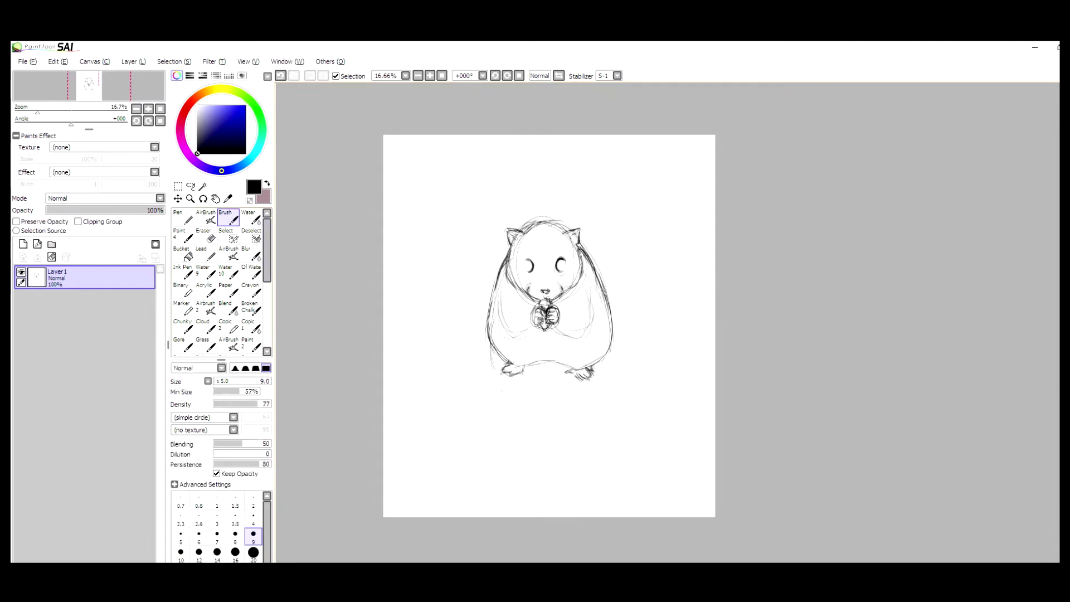
pyautogui.moveTo(525, 262); pyautogui.dragTo(536, 270)
pyautogui.moveTo(559, 261); pyautogui.dragTo(564, 271)
pyautogui.moveTo(524, 263); pyautogui.dragTo(529, 272)
# - Sketch the arm contours across the chest and reinforce the shoulder, side and lower belly lines
pyautogui.moveTo(504, 296); pyautogui.dragTo(534, 328)
pyautogui.moveTo(574, 242)
pyautogui.mouseDown()
pyautogui.moveTo(598, 287)
pyautogui.moveTo(598, 274)
pyautogui.mouseUp()
pyautogui.moveTo(504, 273); pyautogui.dragTo(501, 288)
pyautogui.moveTo(531, 362); pyautogui.dragTo(568, 371)
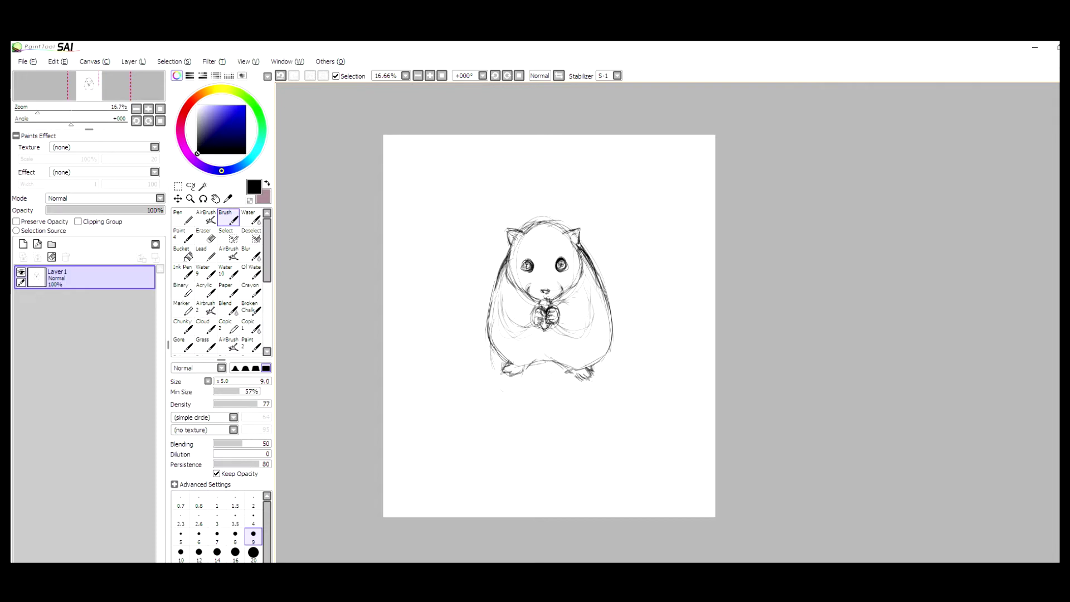
# - Erase the outlines on both sides of the body and redraw them as rounder flank curves
pyautogui.press('e')
pyautogui.moveTo(620, 312); pyautogui.dragTo(610, 361)
pyautogui.moveTo(606, 265); pyautogui.dragTo(595, 317)
pyautogui.moveTo(493, 273); pyautogui.dragTo(489, 334)
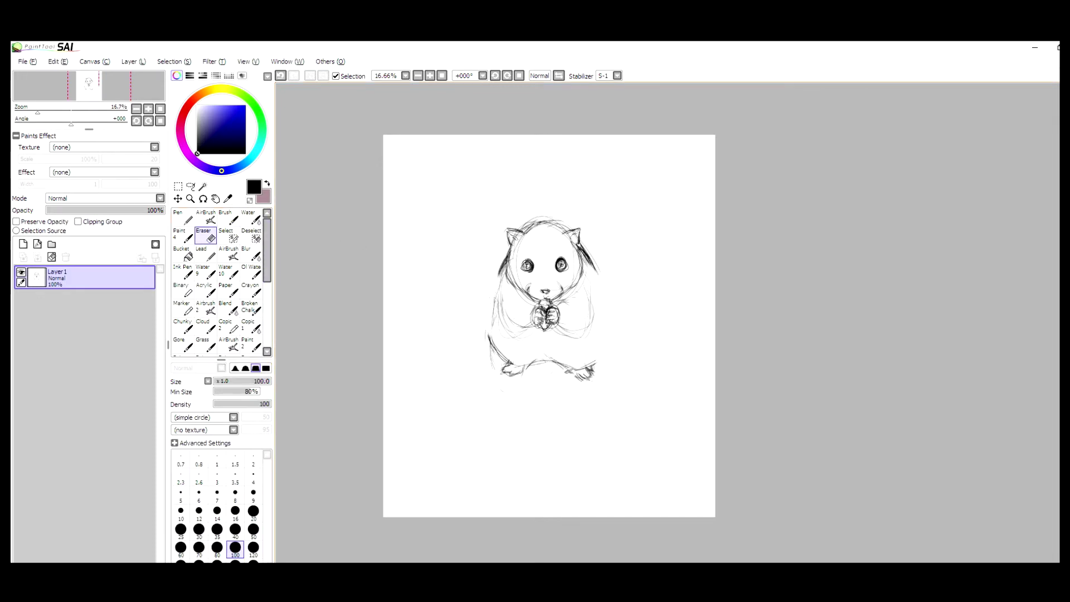
pyautogui.moveTo(497, 298); pyautogui.dragTo(495, 326)
pyautogui.press('b')
pyautogui.moveTo(585, 251)
pyautogui.mouseDown()
pyautogui.moveTo(610, 348)
pyautogui.moveTo(592, 361)
pyautogui.mouseUp()
pyautogui.moveTo(502, 266)
pyautogui.mouseDown()
pyautogui.moveTo(484, 356)
pyautogui.moveTo(491, 329)
pyautogui.mouseUp()
# - Create a layer beneath the sketch and fill it with medium grey using the Bucket
pyautogui.click(23, 244)
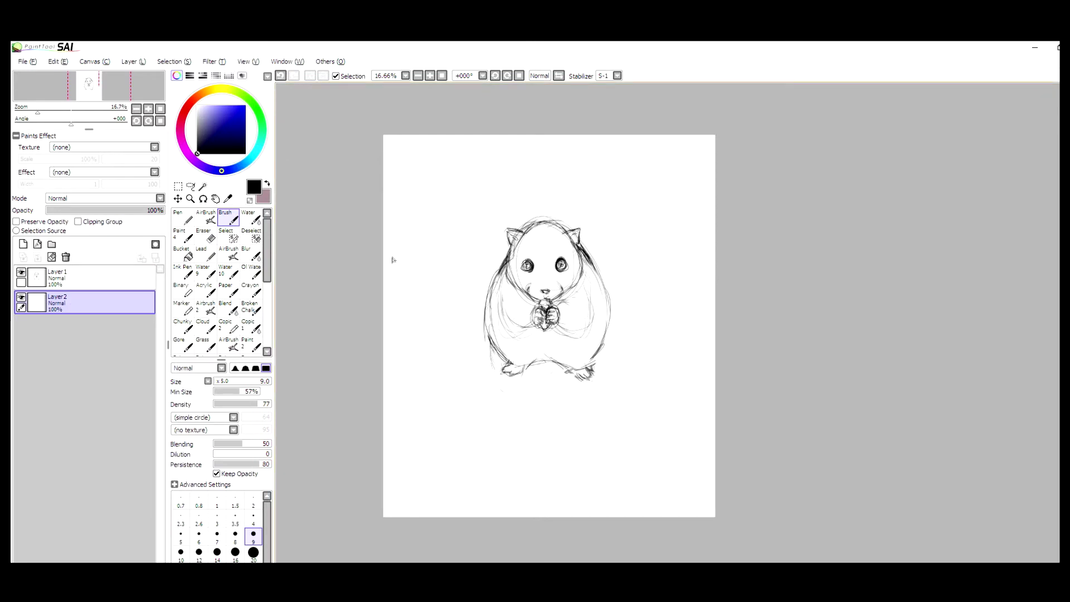
pyautogui.click(183, 253)
pyautogui.click(196, 129)
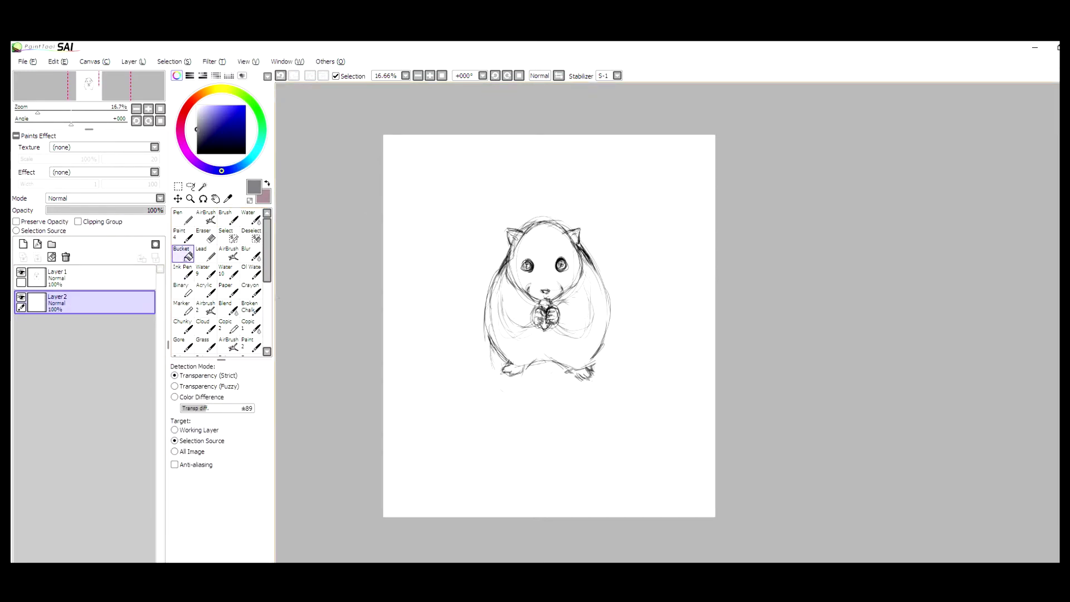
pyautogui.click(549, 446)
# - Add a layer above the grey background and airbrush cream fur on the chest, belly, cheeks and patches above the eyes
pyautogui.click(22, 244)
pyautogui.press('a')
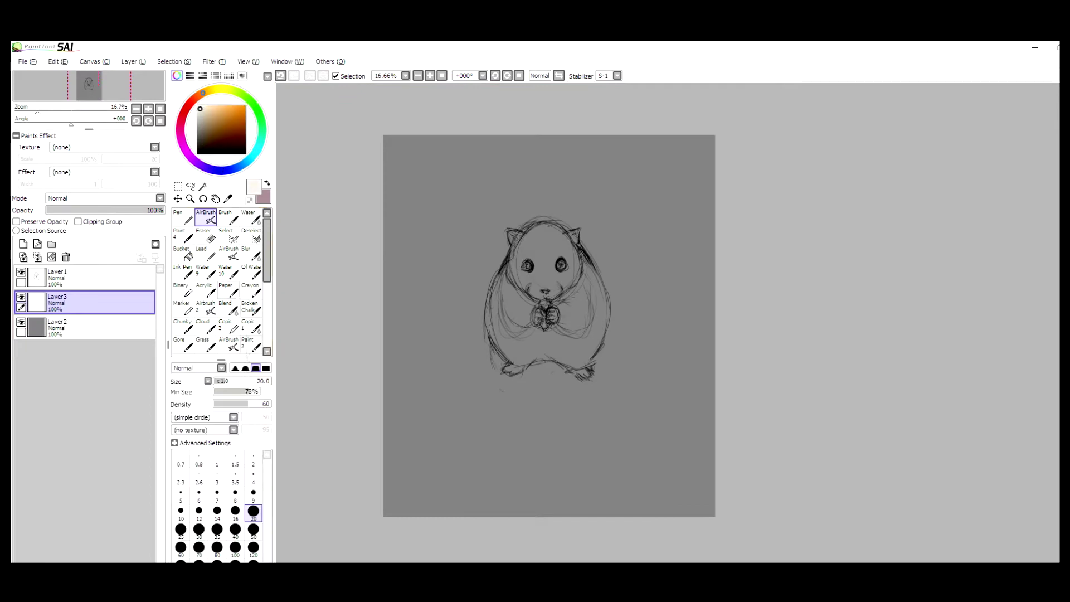
pyautogui.moveTo(557, 256)
pyautogui.mouseDown()
pyautogui.moveTo(532, 257)
pyautogui.moveTo(552, 287)
pyautogui.moveTo(535, 289)
pyautogui.moveTo(563, 285)
pyautogui.moveTo(584, 303)
pyautogui.moveTo(593, 333)
pyautogui.moveTo(580, 360)
pyautogui.moveTo(545, 346)
pyautogui.moveTo(563, 362)
pyautogui.moveTo(518, 356)
pyautogui.moveTo(506, 339)
pyautogui.moveTo(504, 292)
pyautogui.moveTo(592, 336)
pyautogui.moveTo(576, 311)
pyautogui.moveTo(520, 303)
pyautogui.moveTo(583, 332)
pyautogui.mouseUp()
pyautogui.click(253, 547)
pyautogui.click(217, 561)
pyautogui.moveTo(271, 381); pyautogui.dragTo(250, 380)
# - Airbrush greyish-brown base fur on the head, flanks and lower belly at brush size 100
pyautogui.click(206, 122)
pyautogui.click(199, 97)
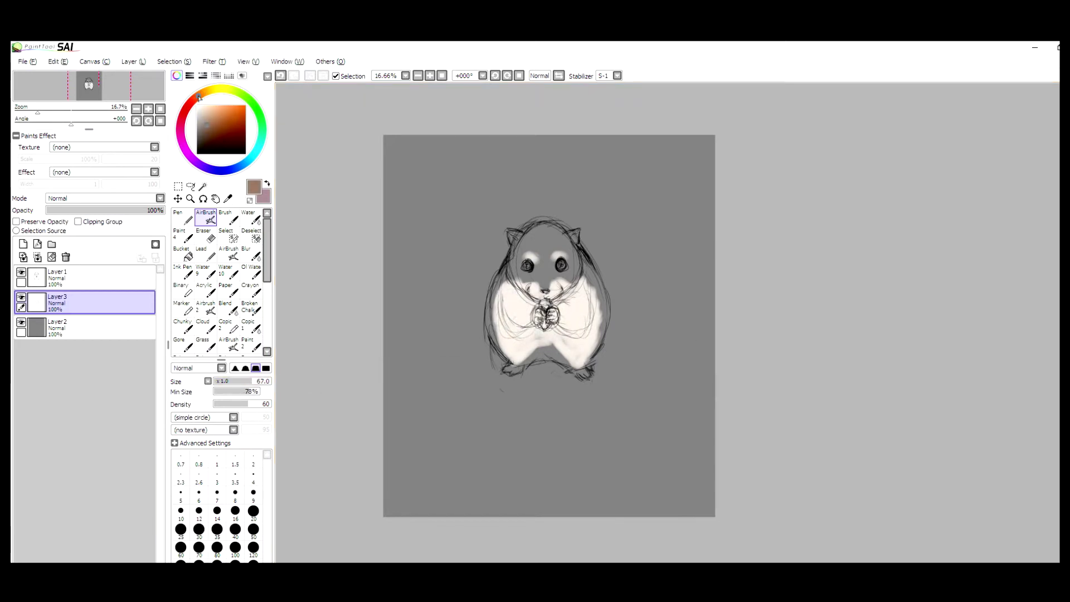
pyautogui.click(235, 547)
pyautogui.moveTo(542, 288)
pyautogui.mouseDown()
pyautogui.moveTo(543, 262)
pyautogui.moveTo(556, 271)
pyautogui.moveTo(575, 254)
pyautogui.moveTo(604, 317)
pyautogui.moveTo(559, 352)
pyautogui.moveTo(544, 342)
pyautogui.moveTo(549, 356)
pyautogui.moveTo(513, 260)
pyautogui.moveTo(530, 278)
pyautogui.moveTo(519, 263)
pyautogui.moveTo(531, 245)
pyautogui.moveTo(543, 256)
pyautogui.moveTo(559, 234)
pyautogui.moveTo(570, 252)
pyautogui.moveTo(550, 263)
pyautogui.moveTo(538, 242)
pyautogui.moveTo(521, 275)
pyautogui.mouseUp()
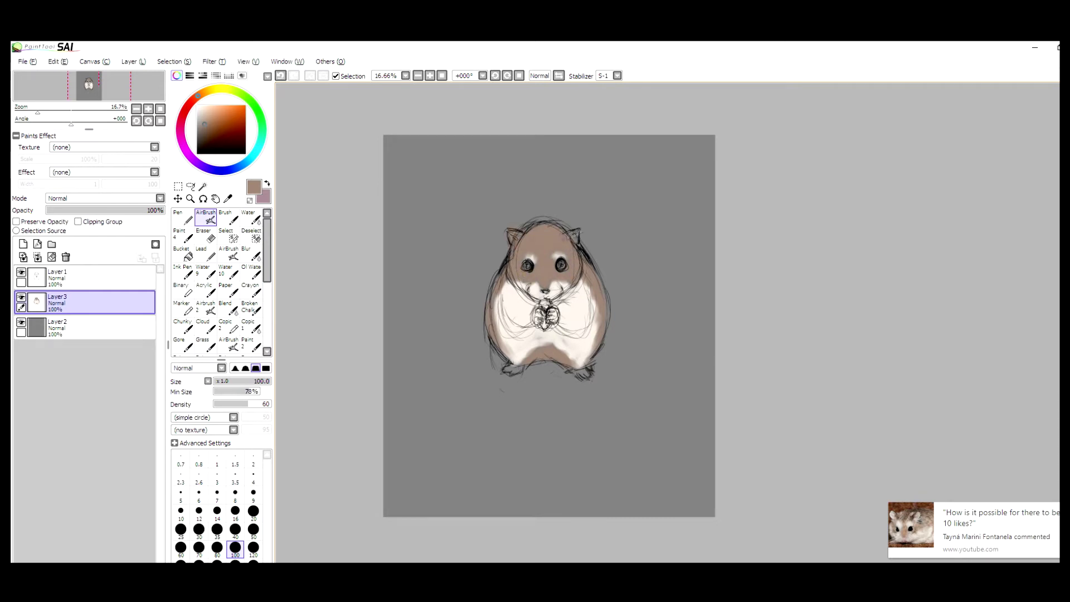
# - Pick a soft pink and airbrush the front paws and both feet
pyautogui.click(188, 105)
pyautogui.click(211, 112)
pyautogui.moveTo(552, 308)
pyautogui.mouseDown()
pyautogui.moveTo(555, 324)
pyautogui.moveTo(537, 318)
pyautogui.mouseUp()
pyautogui.moveTo(574, 370); pyautogui.dragTo(590, 376)
pyautogui.moveTo(518, 373); pyautogui.dragTo(507, 368)
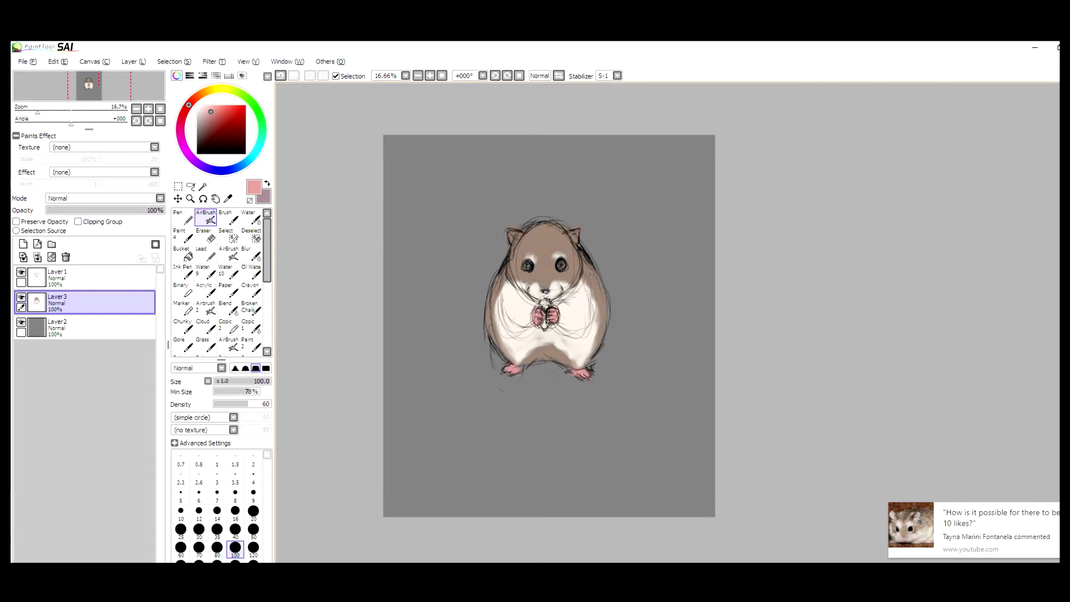
# - Airbrush darker brown on the forehead and pale pink inside both ears
pyautogui.click(198, 96)
pyautogui.click(206, 122)
pyautogui.click(208, 132)
pyautogui.moveTo(548, 251)
pyautogui.mouseDown()
pyautogui.moveTo(574, 225)
pyautogui.moveTo(546, 248)
pyautogui.moveTo(521, 228)
pyautogui.moveTo(551, 226)
pyautogui.moveTo(541, 248)
pyautogui.moveTo(577, 231)
pyautogui.moveTo(566, 243)
pyautogui.mouseUp()
pyautogui.click(189, 104)
pyautogui.click(205, 109)
pyautogui.moveTo(508, 237); pyautogui.dragTo(524, 234)
pyautogui.keyDown('alt'); pyautogui.click(565, 241); pyautogui.keyUp('alt')
pyautogui.keyDown('alt'); pyautogui.click(540, 247); pyautogui.keyUp('alt')
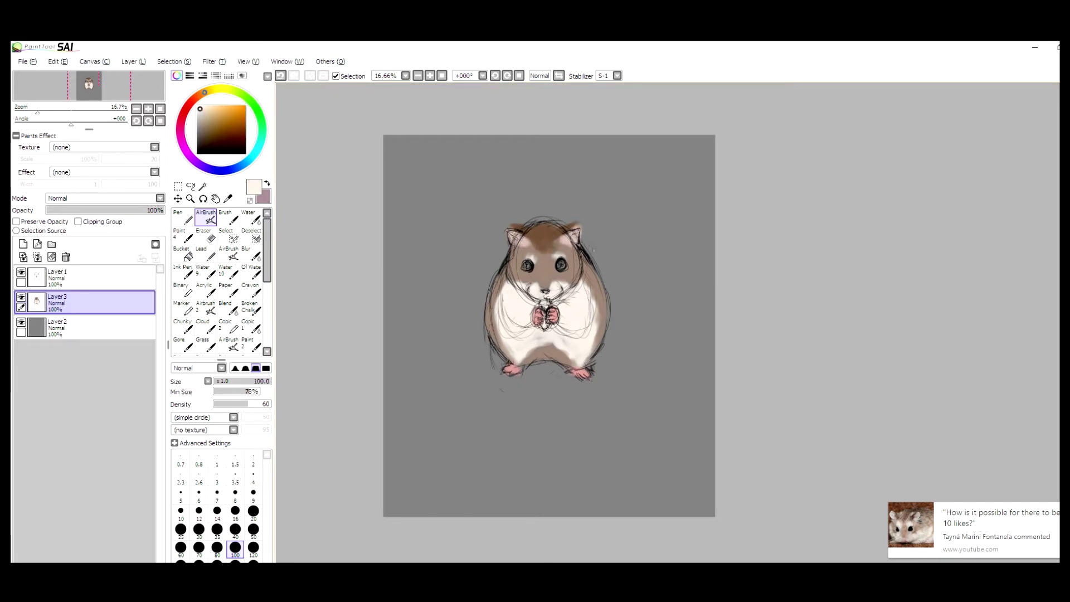
# - Shade the flanks and lower belly fur with sampled and warmer brown tones
pyautogui.keyDown('alt'); pyautogui.click(547, 270); pyautogui.keyUp('alt')
pyautogui.keyDown('alt'); pyautogui.click(581, 300); pyautogui.keyUp('alt')
pyautogui.keyDown('alt'); pyautogui.click(543, 270); pyautogui.keyUp('alt')
pyautogui.moveTo(571, 270)
pyautogui.mouseDown()
pyautogui.moveTo(521, 284)
pyautogui.moveTo(600, 323)
pyautogui.mouseUp()
pyautogui.moveTo(496, 284); pyautogui.dragTo(491, 328)
pyautogui.moveTo(539, 356); pyautogui.dragTo(552, 358)
pyautogui.moveTo(207, 130); pyautogui.dragTo(206, 123)
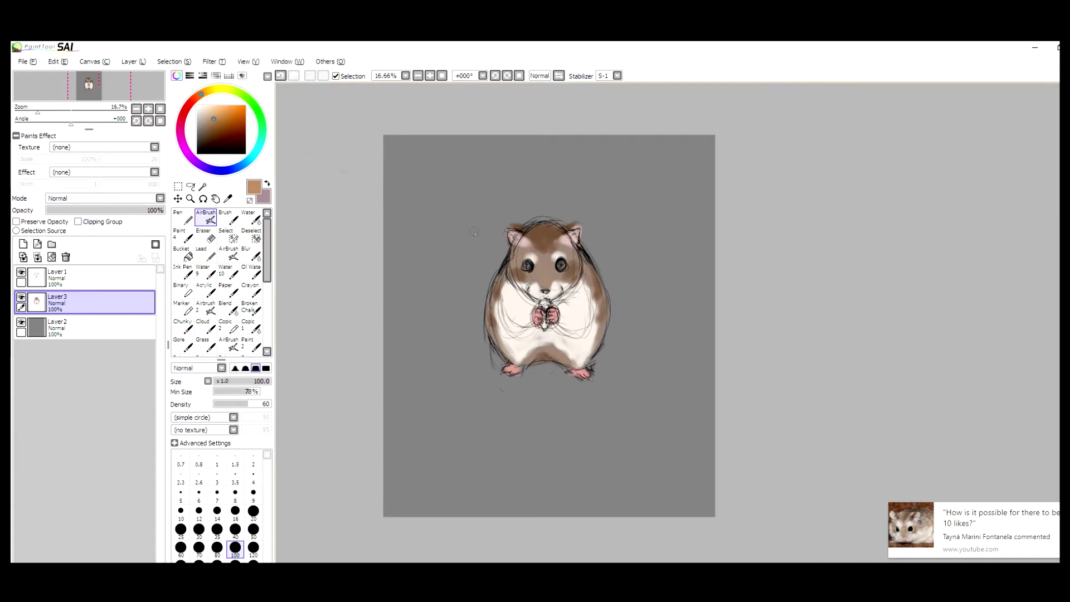
pyautogui.moveTo(563, 361); pyautogui.dragTo(580, 364)
pyautogui.moveTo(515, 358); pyautogui.dragTo(532, 356)
# - Merge the sketch layer with the colour layer and paint both ears pale pink over the lines at density 82
pyautogui.click(83, 277)
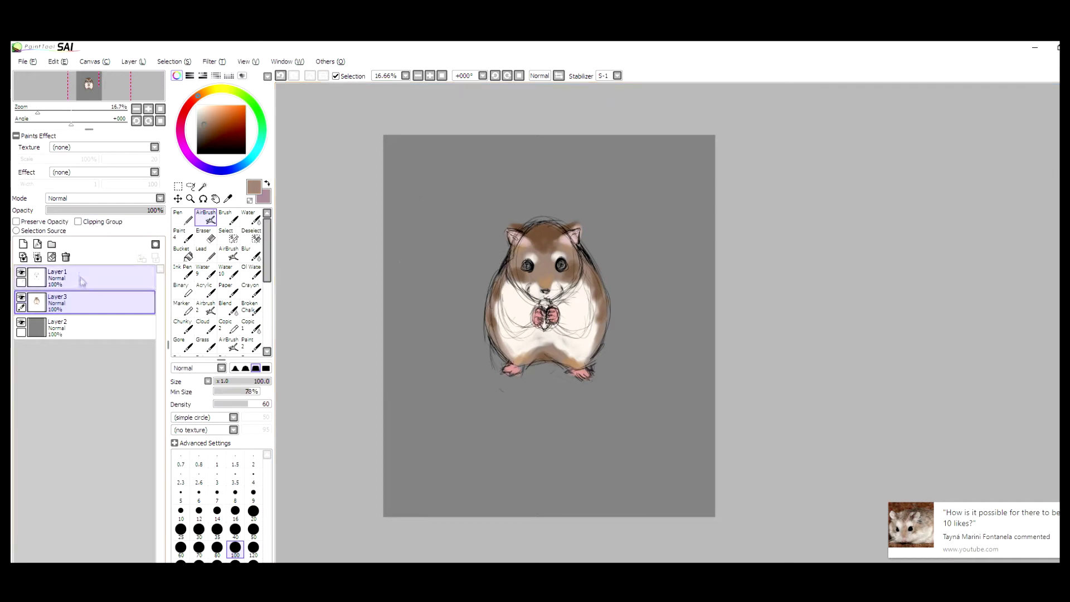
pyautogui.click(66, 257)
pyautogui.keyDown('alt'); pyautogui.click(565, 241); pyautogui.keyUp('alt')
pyautogui.moveTo(565, 240); pyautogui.dragTo(571, 240)
pyautogui.moveTo(506, 240); pyautogui.dragTo(546, 236)
pyautogui.keyDown('alt'); pyautogui.click(552, 232); pyautogui.keyUp('alt')
pyautogui.keyDown('alt'); pyautogui.click(567, 245); pyautogui.keyUp('alt')
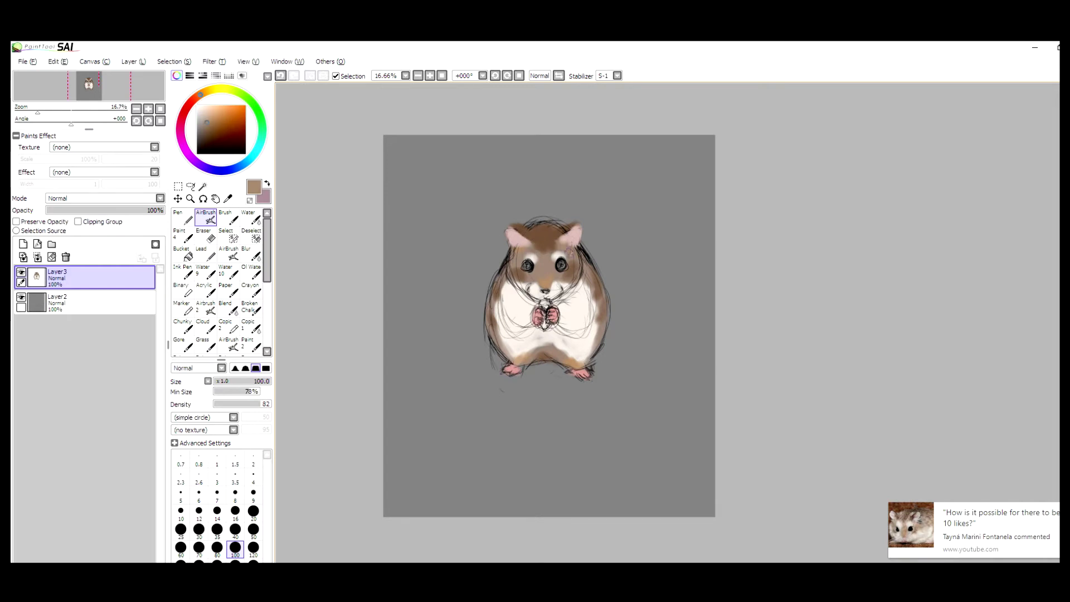
pyautogui.keyDown('alt'); pyautogui.click(568, 233); pyautogui.keyUp('alt')
pyautogui.keyDown('alt'); pyautogui.click(561, 231); pyautogui.keyUp('alt')
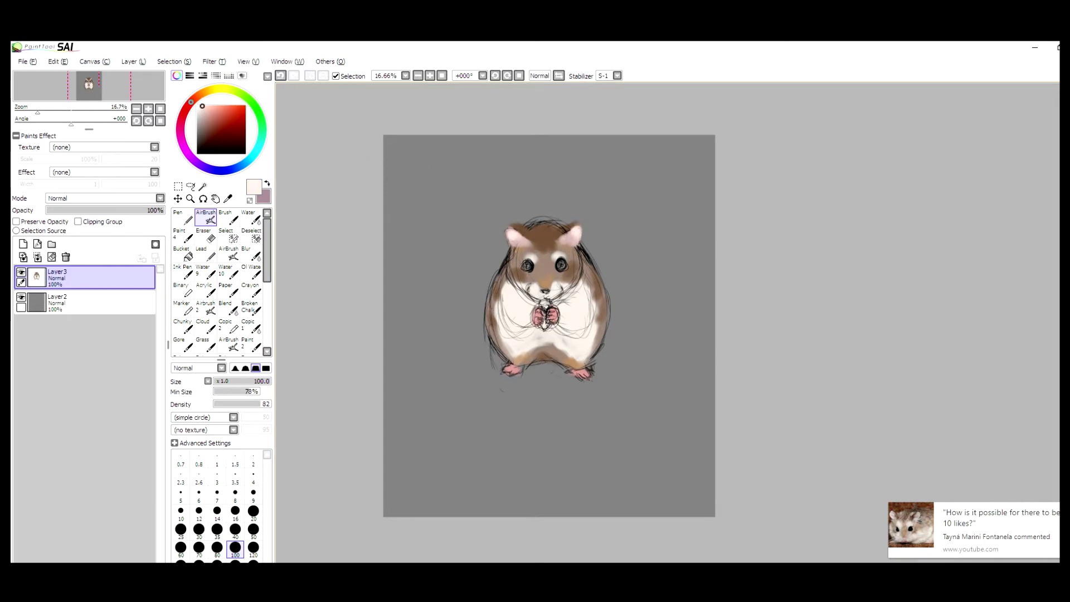
# - Blend sampled fur tones around the eyes and muzzle, and paint the eyes solid dark
pyautogui.keyDown('alt'); pyautogui.click(555, 254); pyautogui.keyUp('alt')
pyautogui.keyDown('alt'); pyautogui.click(543, 269); pyautogui.keyUp('alt')
pyautogui.keyDown('alt'); pyautogui.click(538, 258); pyautogui.keyUp('alt')
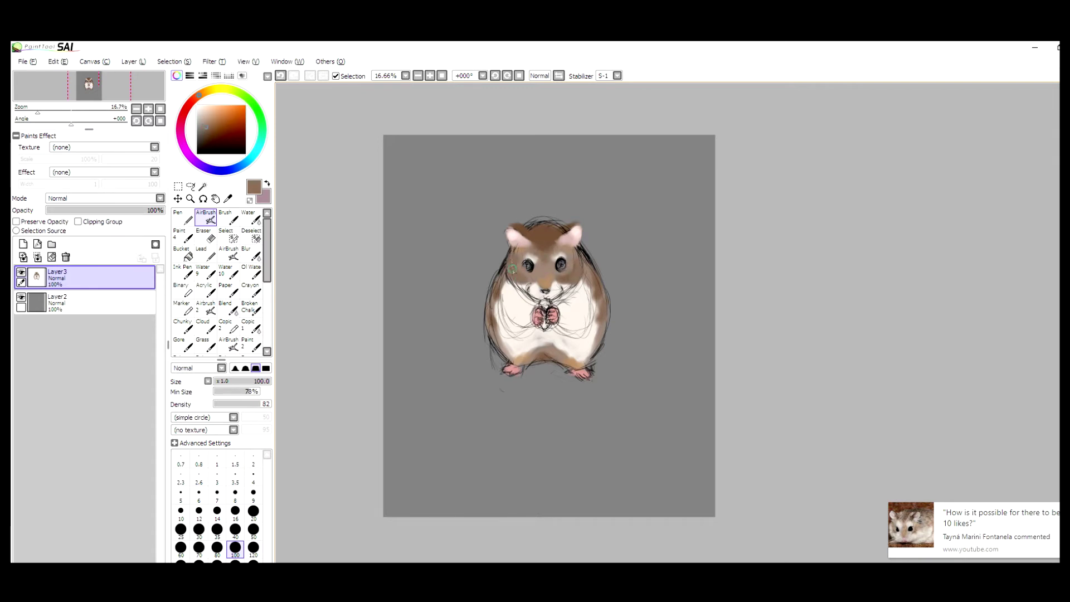
pyautogui.keyDown('alt'); pyautogui.click(560, 263); pyautogui.keyUp('alt')
pyautogui.click(560, 263)
# - Cover the sketch lines along the shoulders and flanks with brown tones sampled from the fur
pyautogui.keyDown('alt'); pyautogui.click(549, 243); pyautogui.keyUp('alt')
pyautogui.keyDown('alt'); pyautogui.click(587, 287); pyautogui.keyUp('alt')
pyautogui.keyDown('alt'); pyautogui.click(590, 271); pyautogui.keyUp('alt')
pyautogui.moveTo(490, 273); pyautogui.dragTo(489, 323)
pyautogui.keyDown('alt'); pyautogui.click(550, 236); pyautogui.keyUp('alt')
pyautogui.keyDown('alt'); pyautogui.click(585, 262); pyautogui.keyUp('alt')
pyautogui.moveTo(585, 262); pyautogui.dragTo(583, 267)
pyautogui.moveTo(504, 257); pyautogui.dragTo(499, 272)
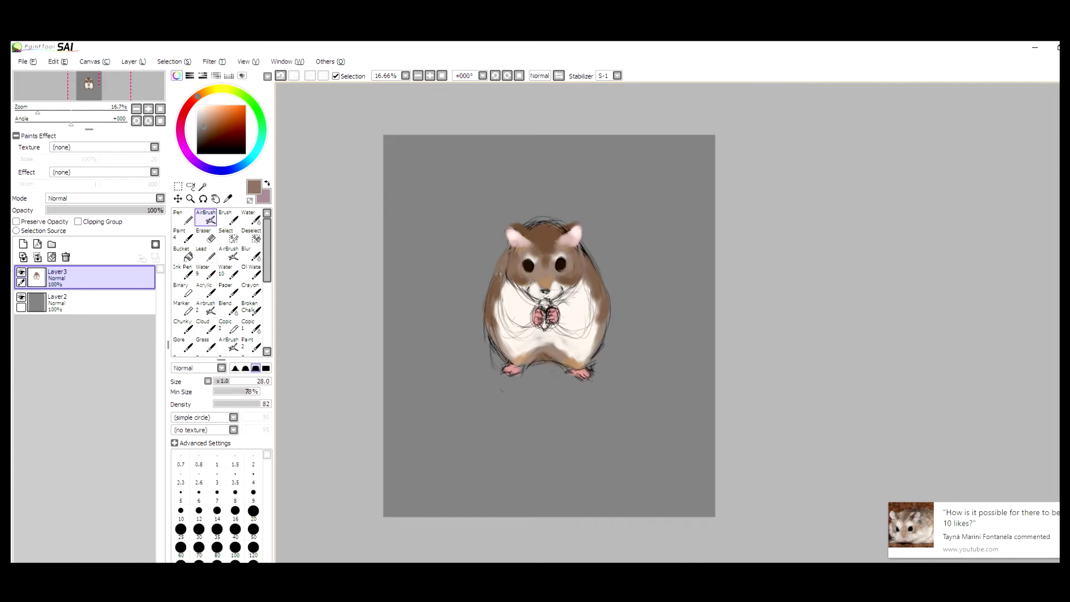
# - Shade the chest fur light beige at brush size 66 and paint the nose pink at size 32
pyautogui.click(205, 92)
pyautogui.click(204, 115)
pyautogui.moveTo(229, 381); pyautogui.dragTo(251, 381)
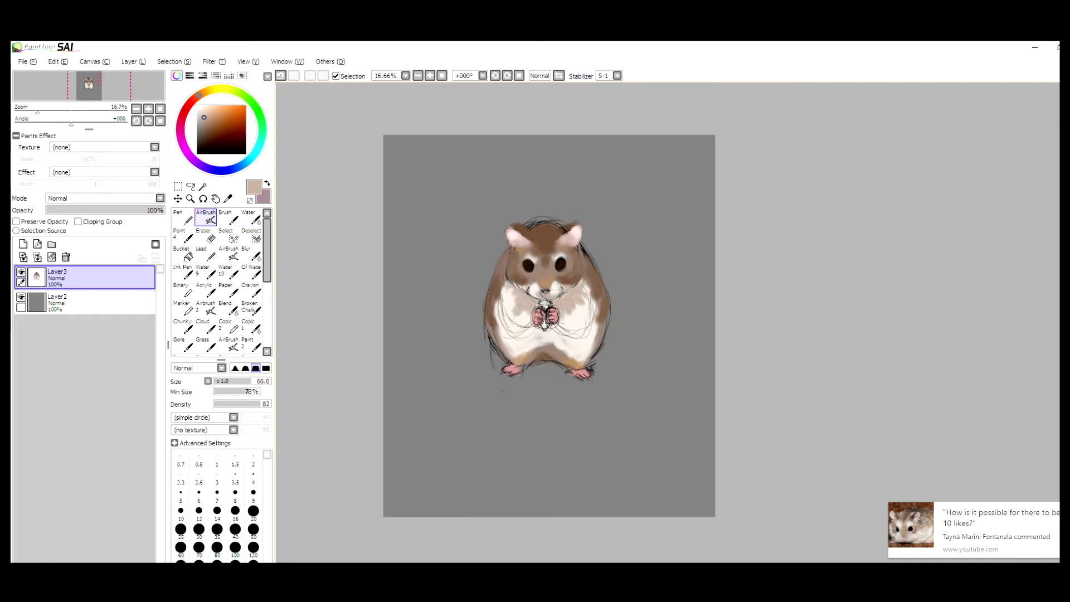
pyautogui.keyDown('alt'); pyautogui.click(583, 374); pyautogui.keyUp('alt')
pyautogui.click(233, 382)
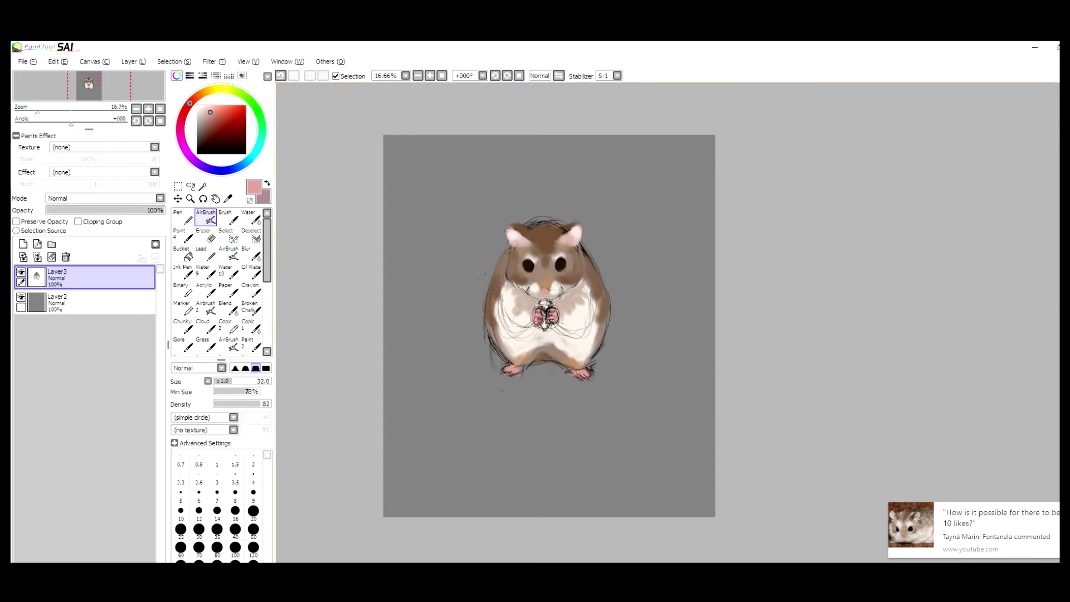
# - Shade the white belly and the area below the paws with beige and grey-brown at brush size 92
pyautogui.keyDown('alt'); pyautogui.click(557, 340); pyautogui.keyUp('alt')
pyautogui.moveTo(585, 329)
pyautogui.mouseDown()
pyautogui.moveTo(682, 339)
pyautogui.moveTo(557, 340)
pyautogui.mouseUp()
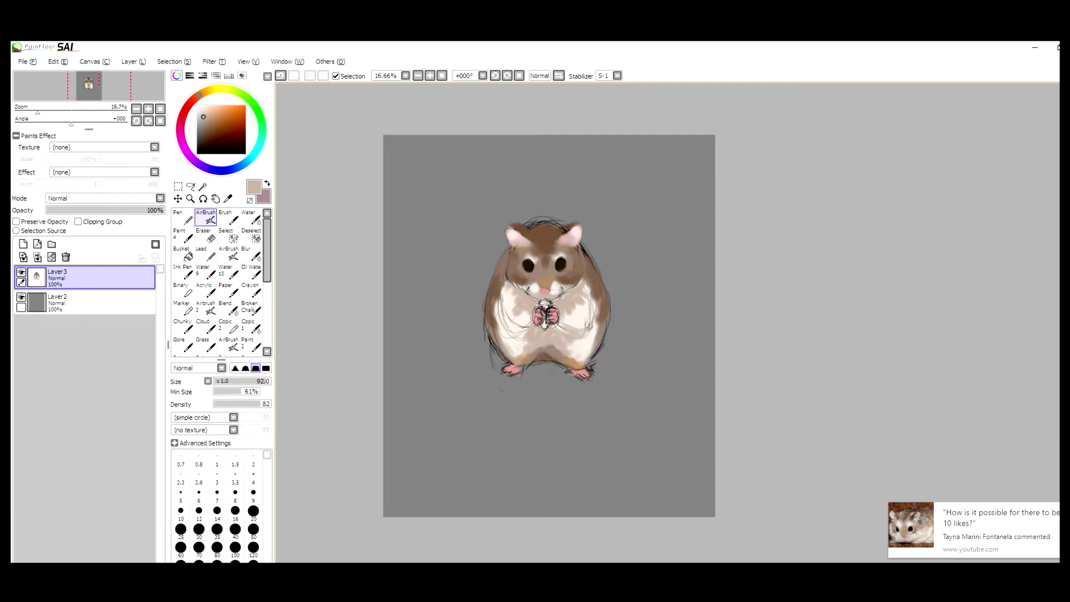
pyautogui.keyDown('alt'); pyautogui.click(570, 345); pyautogui.keyUp('alt')
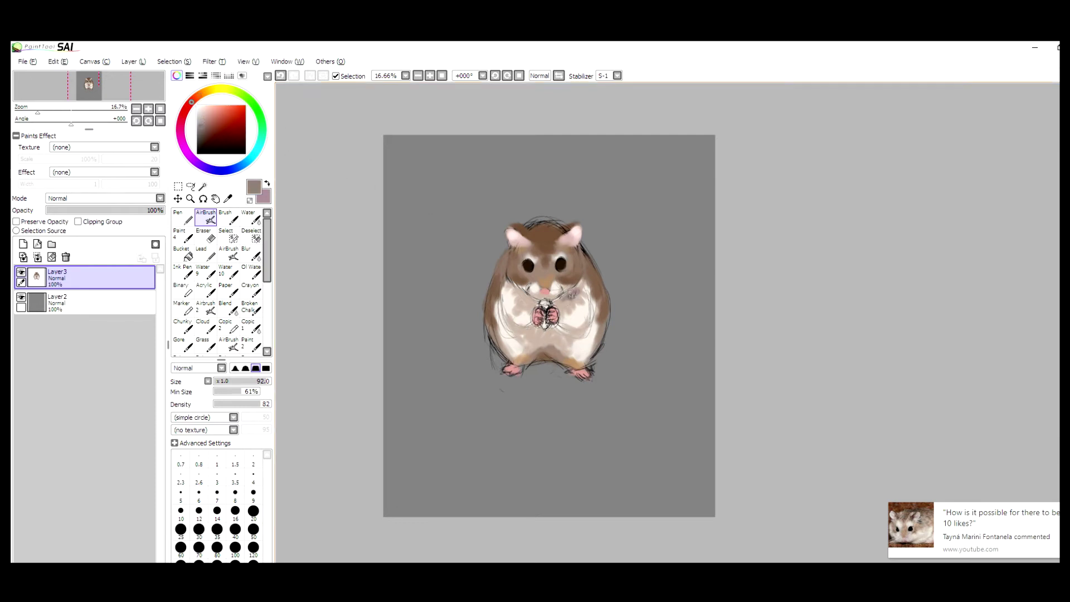
pyautogui.moveTo(551, 330)
pyautogui.mouseDown()
pyautogui.moveTo(554, 341)
pyautogui.moveTo(534, 327)
pyautogui.mouseUp()
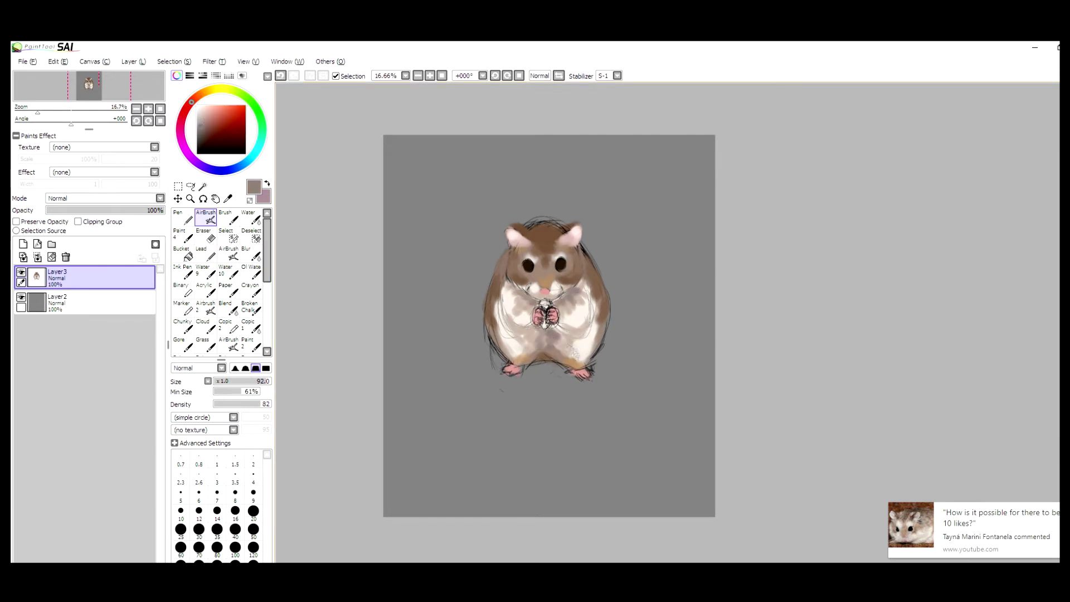
pyautogui.press('h')
pyautogui.press('h')
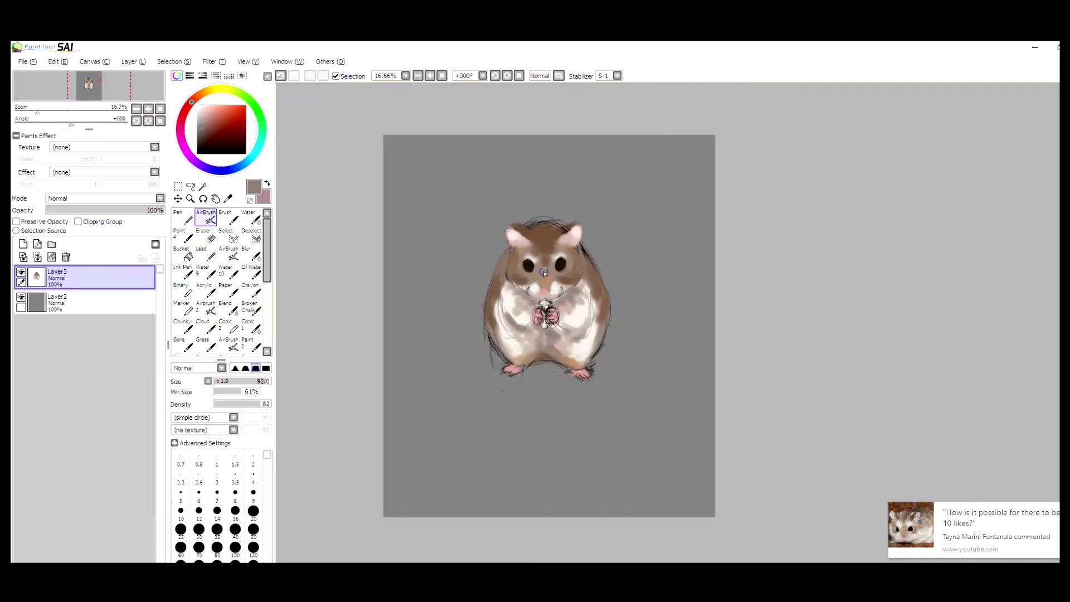
# - Add light cream highlights to the bridge of the nose and the top of the forehead
pyautogui.keyDown('alt'); pyautogui.click(543, 281); pyautogui.keyUp('alt')
pyautogui.click(204, 94)
pyautogui.moveTo(543, 278); pyautogui.dragTo(545, 277)
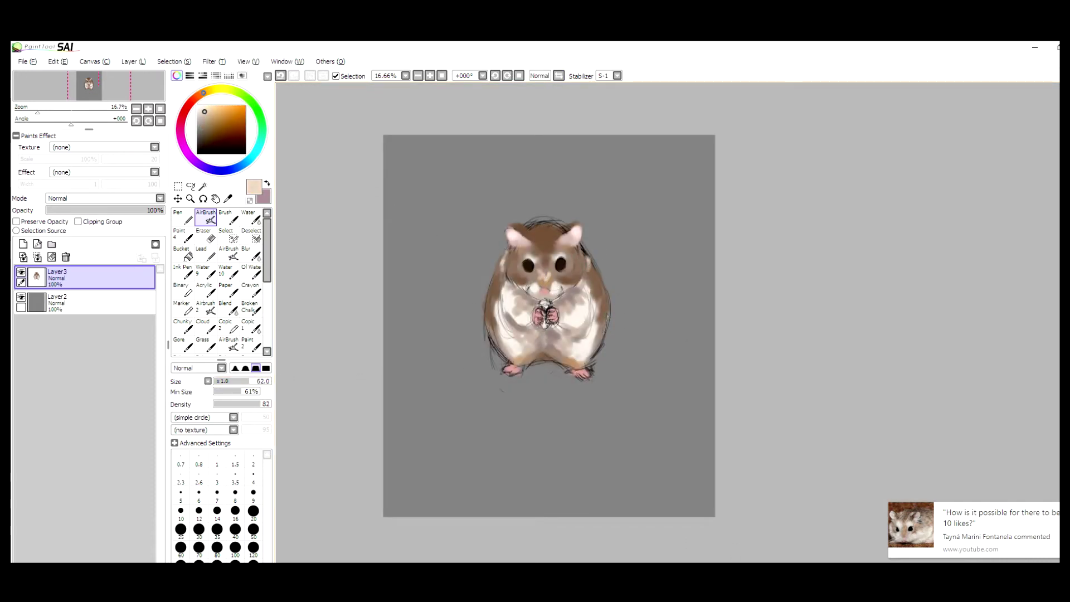
pyautogui.moveTo(539, 240); pyautogui.dragTo(516, 231)
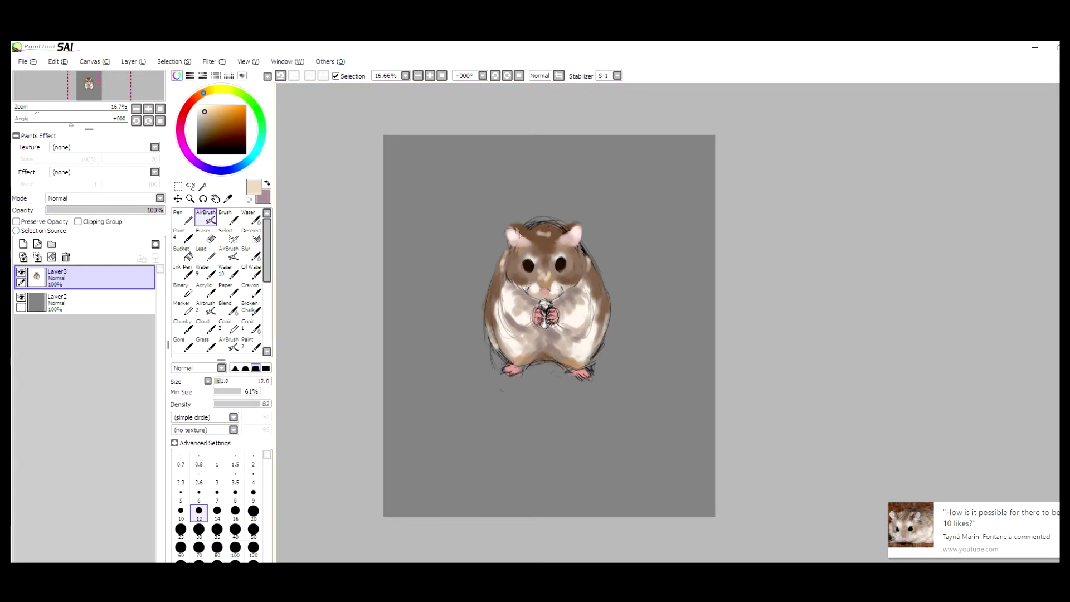
# - Erase the stray sketch lines around the body at eraser size 100 and airbrush the held seed black
pyautogui.press('e')
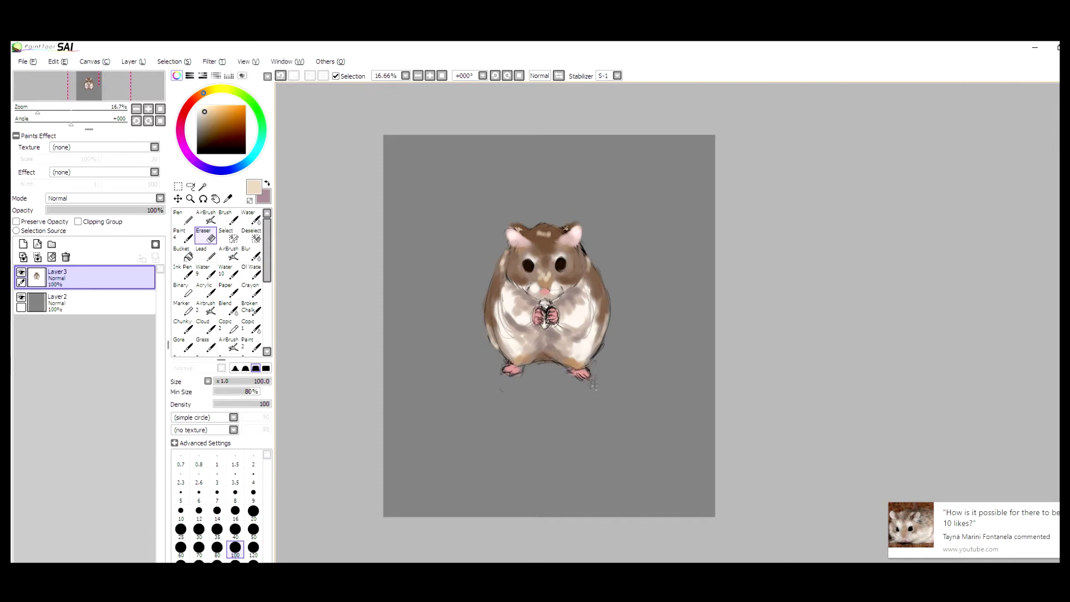
pyautogui.keyDown('alt'); pyautogui.click(682, 339); pyautogui.keyUp('alt')
pyautogui.click(245, 382)
pyautogui.press('a')
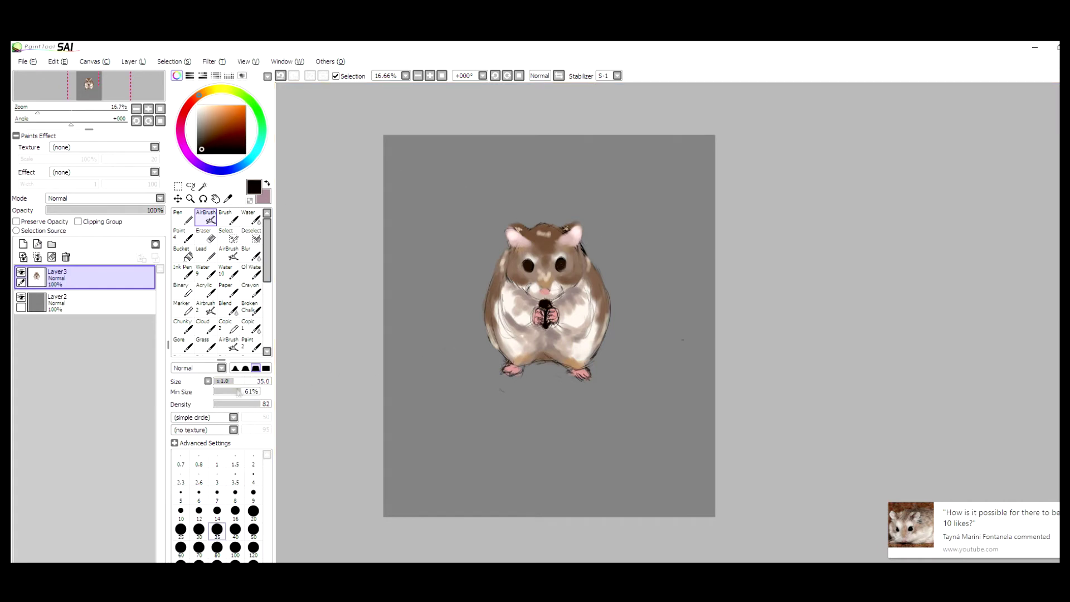
# - Refine the ears with sampled pink and brown tones at airbrush size 37, sharpening their edges
pyautogui.click(246, 382)
pyautogui.keyDown('alt'); pyautogui.click(575, 234); pyautogui.keyUp('alt')
pyautogui.moveTo(579, 233); pyautogui.dragTo(575, 233)
pyautogui.keyDown('alt'); pyautogui.click(519, 238); pyautogui.keyUp('alt')
pyautogui.click(189, 105)
pyautogui.keyDown('alt'); pyautogui.click(560, 240); pyautogui.keyUp('alt')
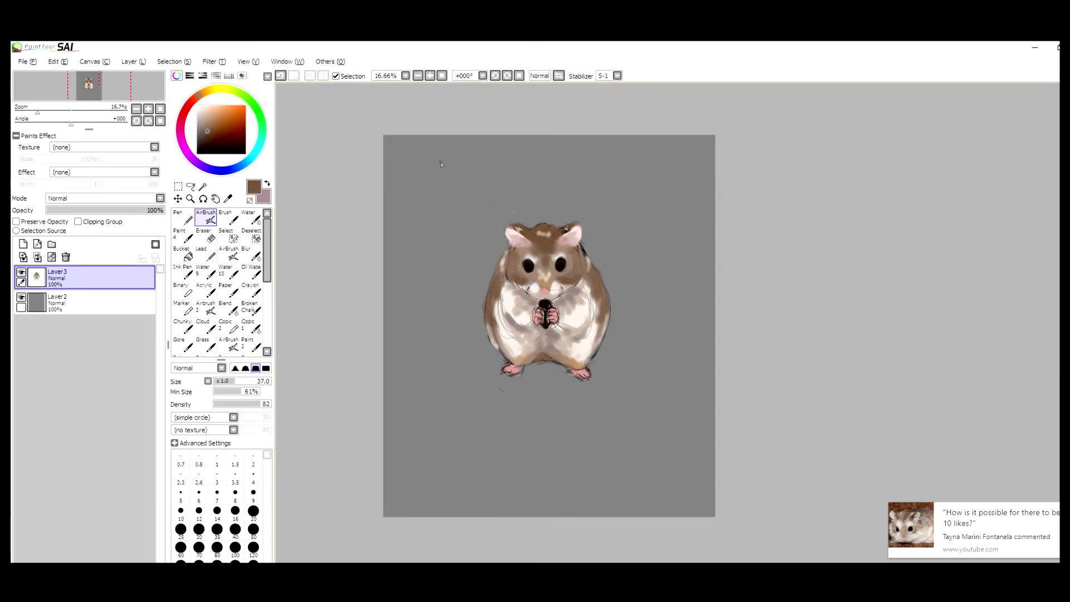
pyautogui.keyDown('alt'); pyautogui.click(508, 227); pyautogui.keyUp('alt')
pyautogui.keyDown('alt'); pyautogui.click(507, 232); pyautogui.keyUp('alt')
# - Airbrush dark brown fur strokes on top of the head at density 48 and size 41
pyautogui.keyDown('alt'); pyautogui.click(543, 241); pyautogui.keyUp('alt')
pyautogui.click(208, 137)
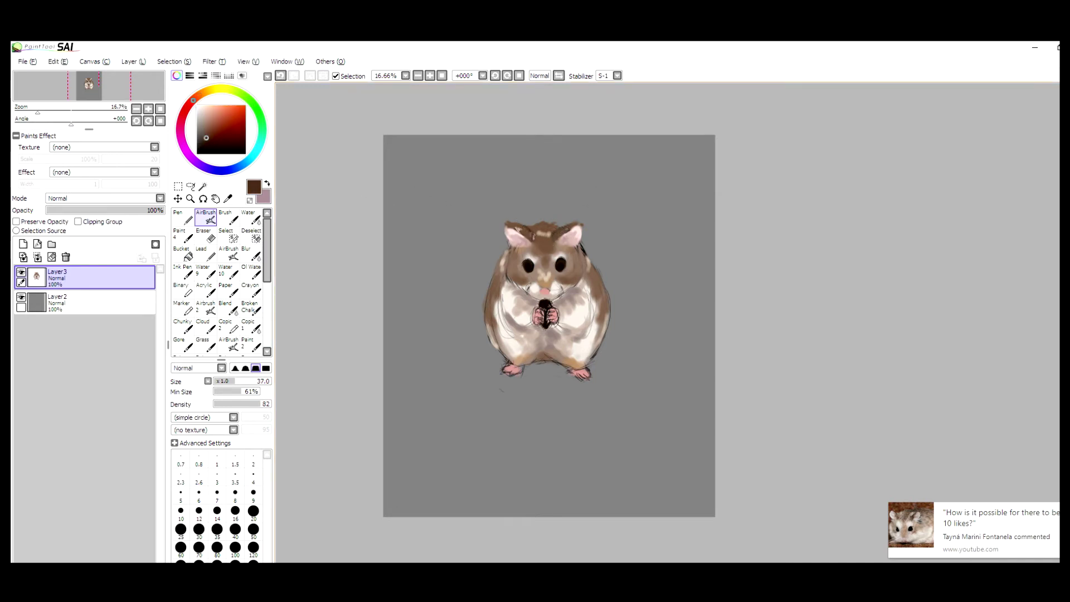
pyautogui.click(241, 403)
pyautogui.click(237, 382)
pyautogui.moveTo(545, 232); pyautogui.dragTo(557, 221)
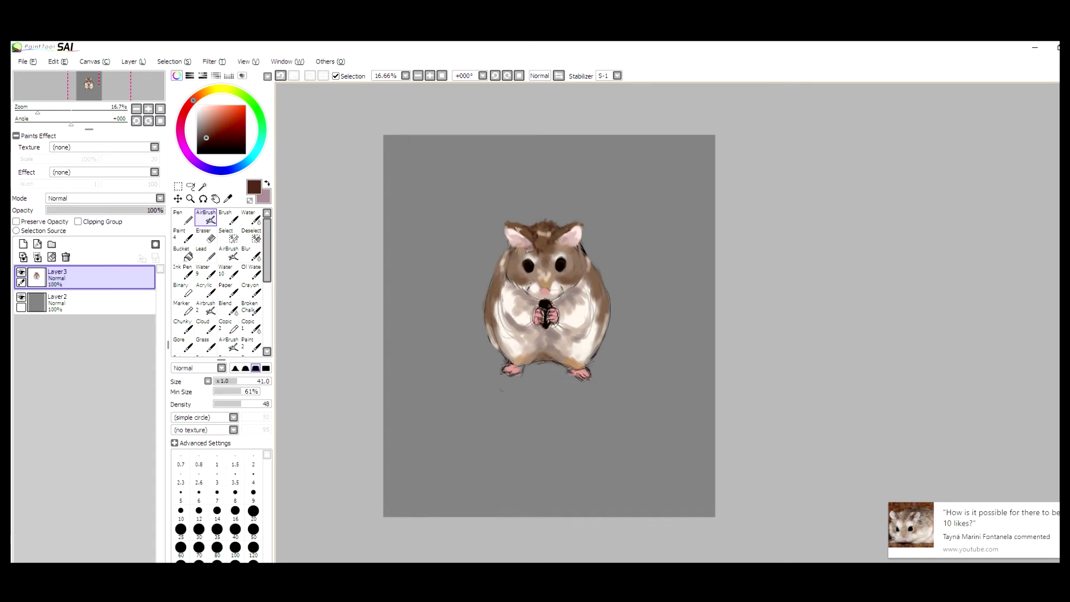
# - Blend the fur beside the ear on the viewer's left with sampled brown tones at airbrush size 41
pyautogui.keyDown('alt'); pyautogui.click(524, 248); pyautogui.keyUp('alt')
pyautogui.keyDown('alt'); pyautogui.click(509, 239); pyautogui.keyUp('alt')
pyautogui.press('e')
pyautogui.keyDown('alt'); pyautogui.click(510, 246); pyautogui.keyUp('alt')
pyautogui.press('v')
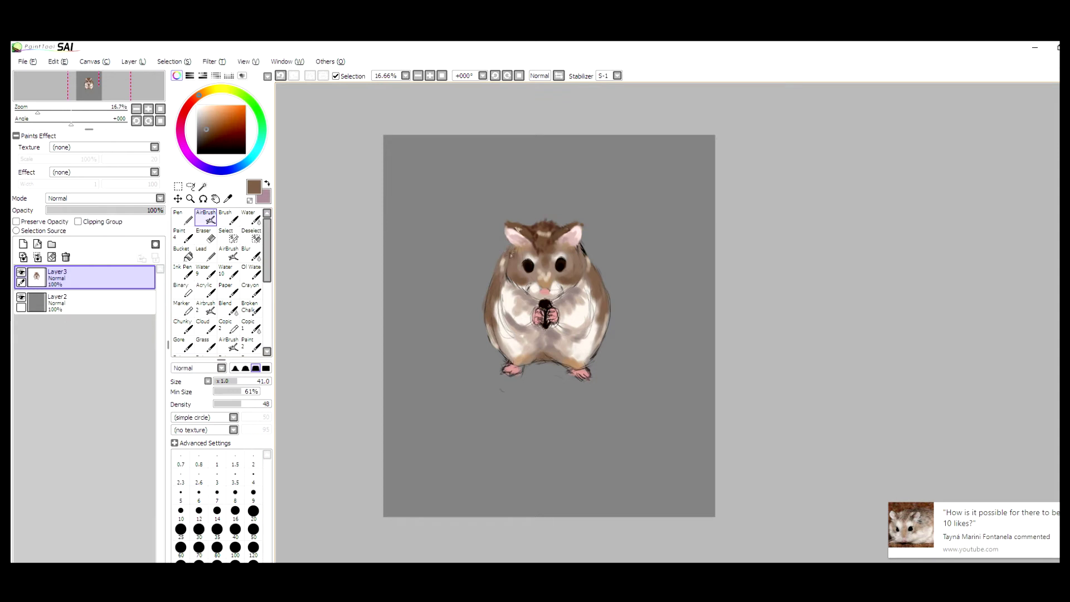
# - Refine the inside and edge of the ear on the viewer's left with sampled pale pink and brown
pyautogui.keyDown('alt'); pyautogui.click(513, 231); pyautogui.keyUp('alt')
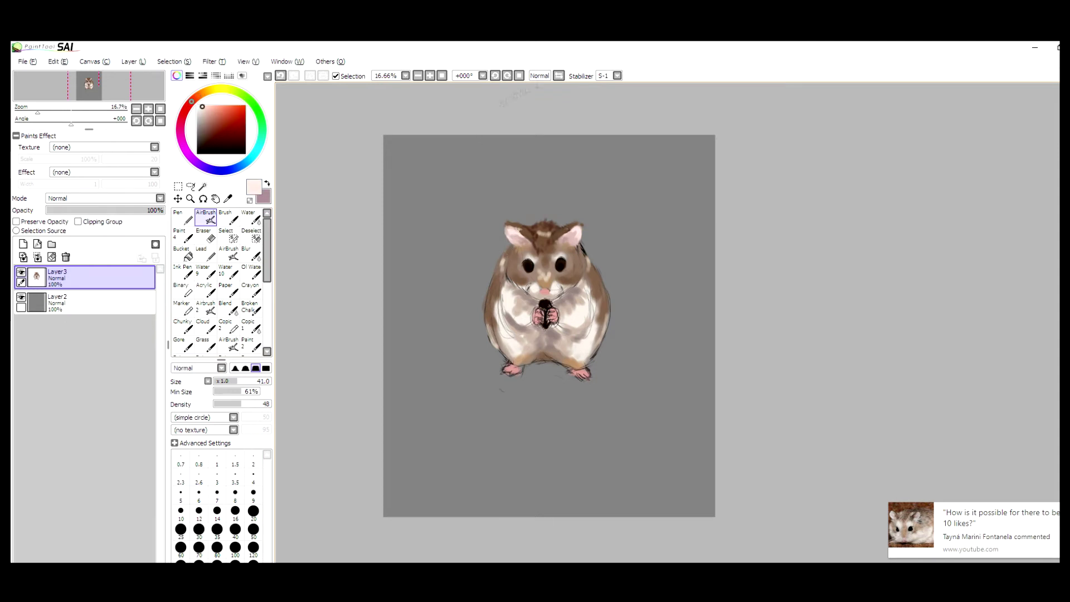
pyautogui.scroll(1, 515, 233)
pyautogui.keyDown('alt'); pyautogui.click(456, 230); pyautogui.keyUp('alt')
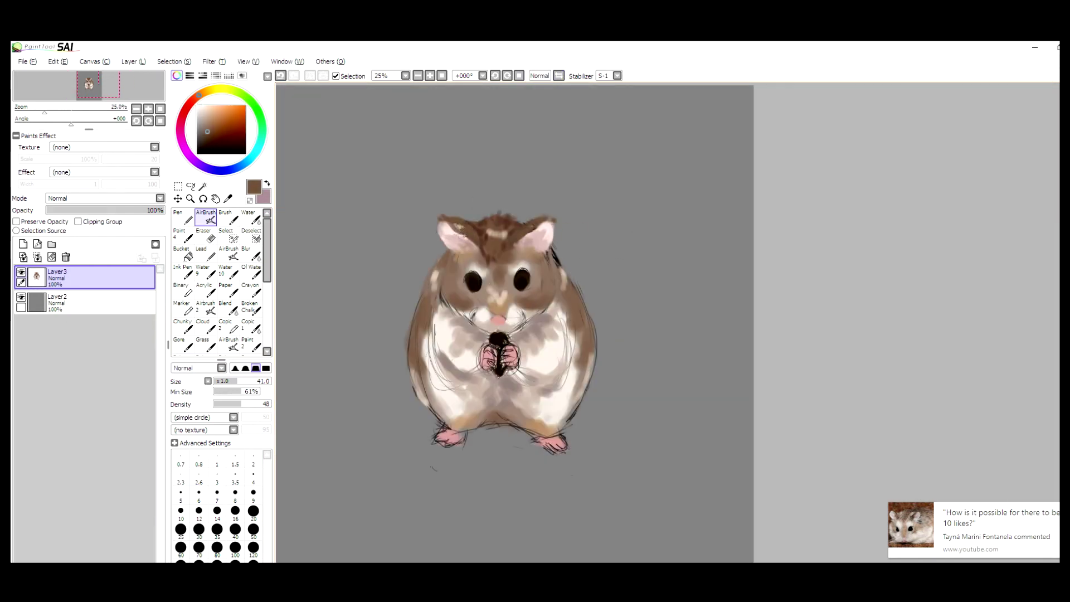
pyautogui.keyDown('alt'); pyautogui.click(453, 234); pyautogui.keyUp('alt')
pyautogui.scroll(-1, 529, 196)
# - Blend the light patch on the forehead into the surrounding fur with sampled tan and brown tones
pyautogui.keyDown('alt'); pyautogui.click(528, 197); pyautogui.keyUp('alt')
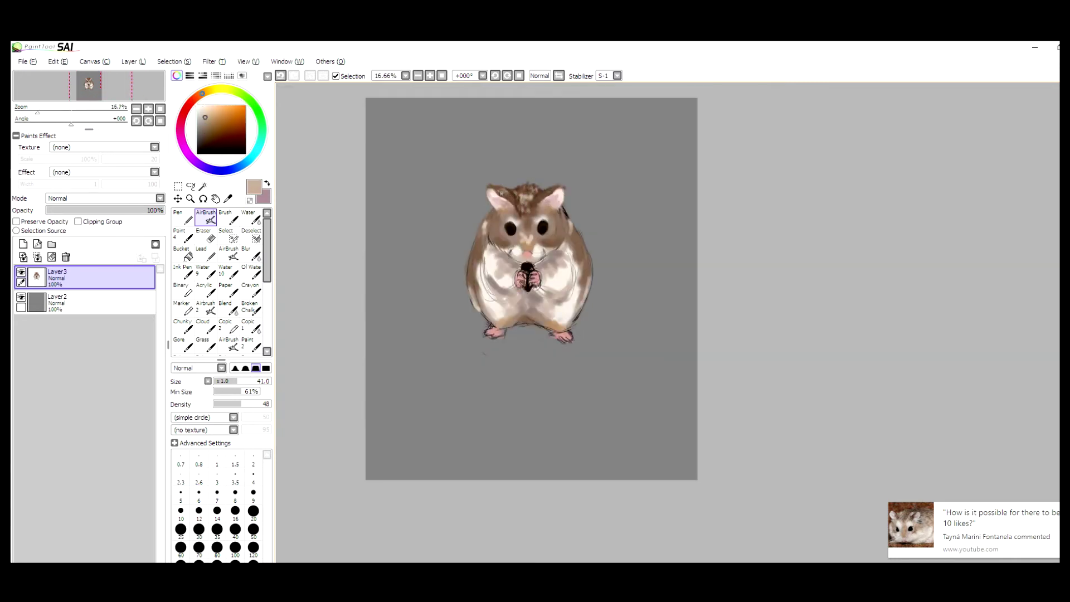
pyautogui.keyDown('alt'); pyautogui.click(529, 197); pyautogui.keyUp('alt')
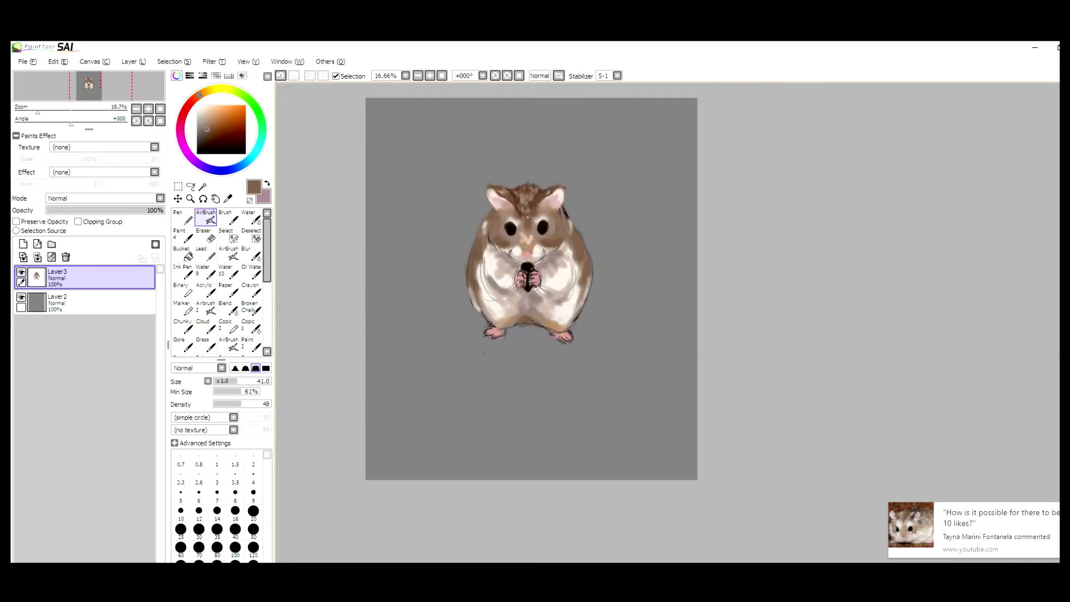
pyautogui.keyDown('alt'); pyautogui.click(522, 189); pyautogui.keyUp('alt')
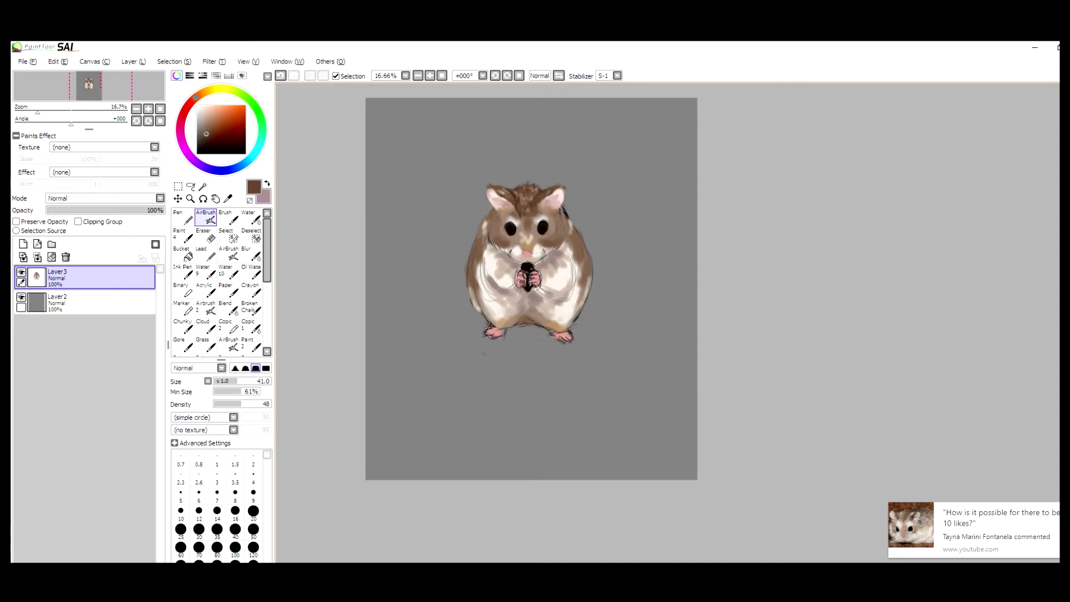
pyautogui.keyDown('alt'); pyautogui.click(559, 212); pyautogui.keyUp('alt')
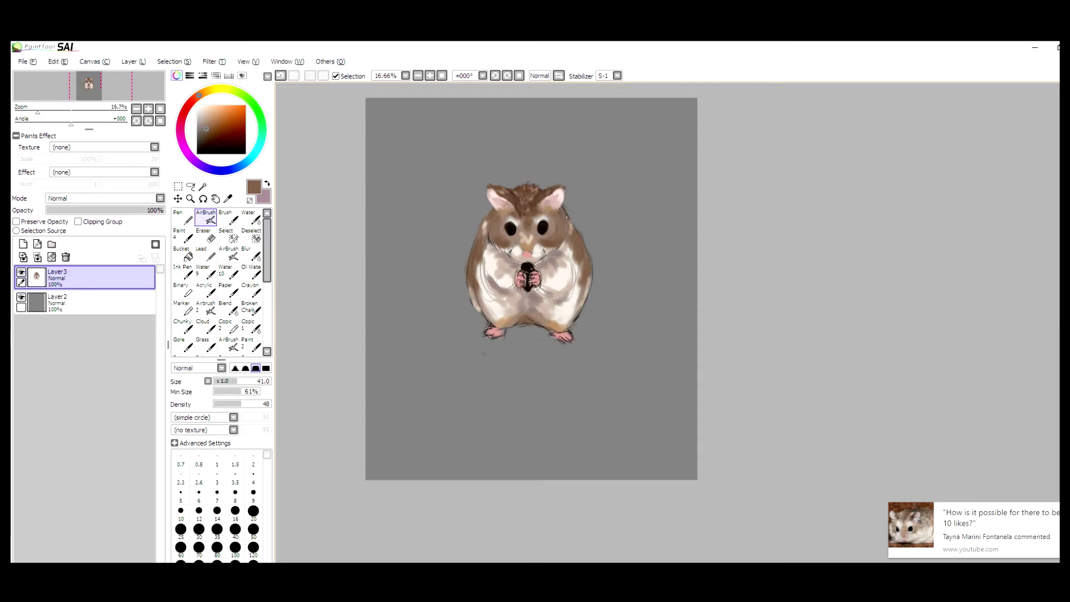
# - Sample dark brown from the head and airbrush fur strokes down both flanks of the body
pyautogui.keyDown('alt'); pyautogui.click(517, 199); pyautogui.keyUp('alt')
pyautogui.keyDown('alt'); pyautogui.click(515, 196); pyautogui.keyUp('alt')
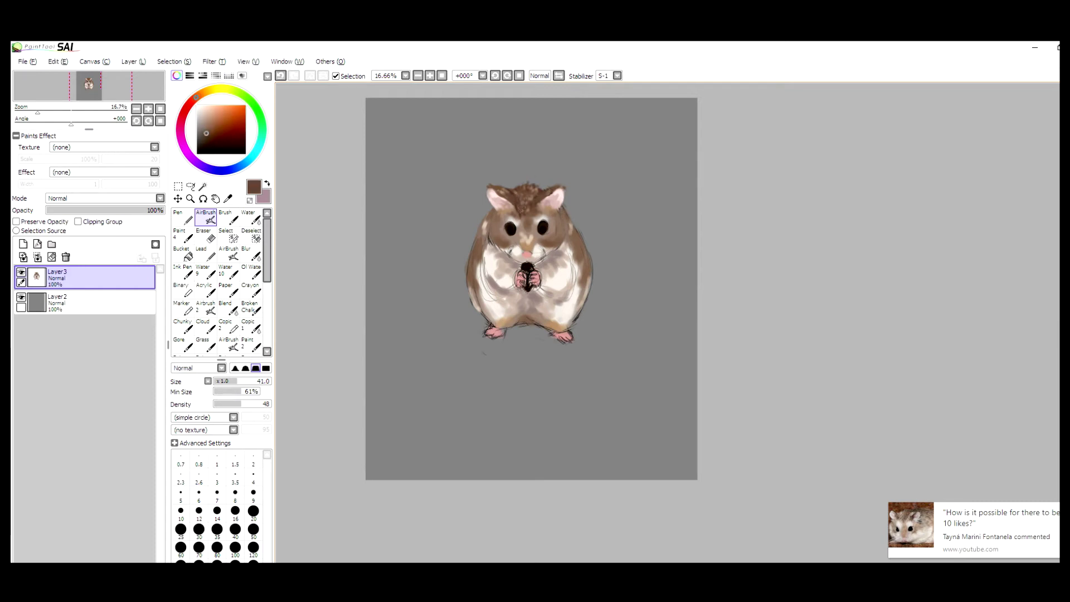
pyautogui.moveTo(486, 236)
pyautogui.mouseDown()
pyautogui.moveTo(482, 211)
pyautogui.moveTo(476, 315)
pyautogui.mouseUp()
pyautogui.moveTo(571, 228)
pyautogui.mouseDown()
pyautogui.moveTo(590, 290)
pyautogui.moveTo(582, 309)
pyautogui.mouseUp()
# - Rework the fur around the eyes and the bridge of the nose with sampled light tan and brown tones
pyautogui.keyDown('alt'); pyautogui.click(537, 237); pyautogui.keyUp('alt')
pyautogui.moveTo(536, 226); pyautogui.dragTo(532, 220)
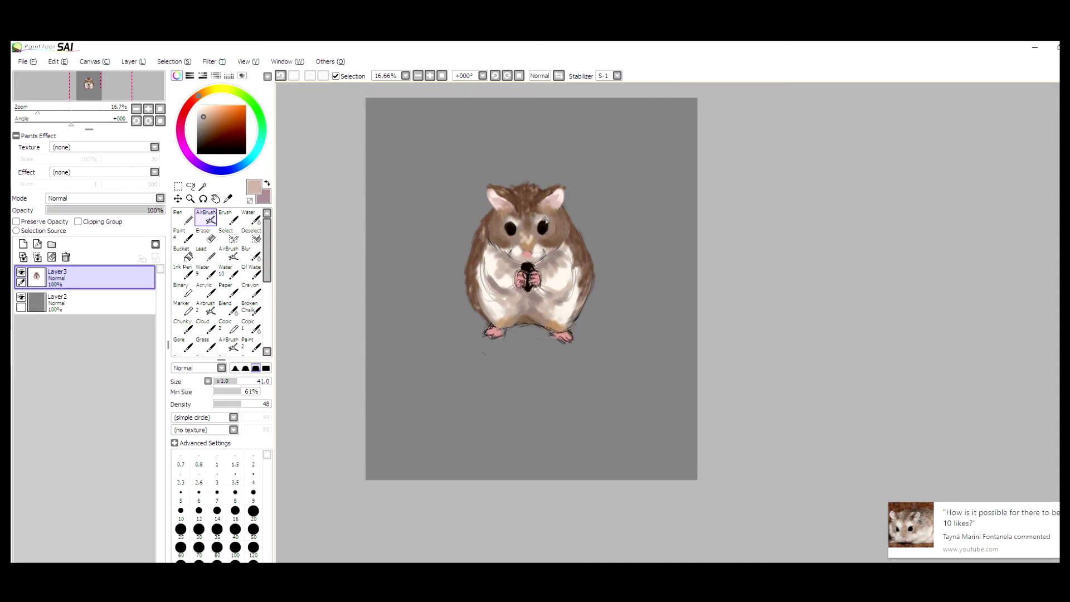
pyautogui.keyDown('alt'); pyautogui.click(580, 245); pyautogui.keyUp('alt')
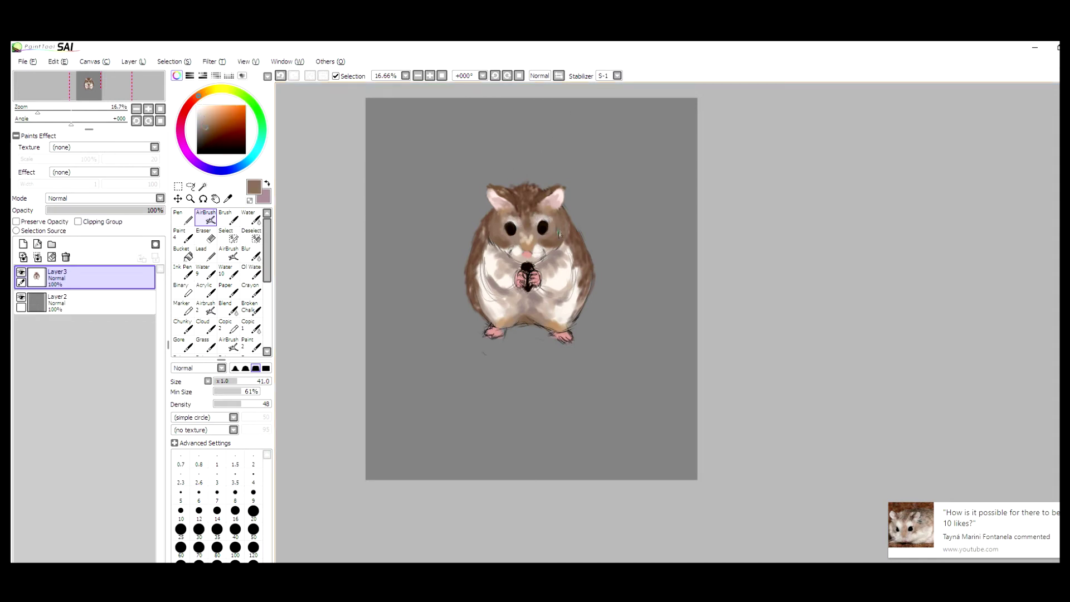
pyautogui.keyDown('alt'); pyautogui.click(527, 229); pyautogui.keyUp('alt')
pyautogui.keyDown('alt'); pyautogui.click(528, 234); pyautogui.keyUp('alt')
pyautogui.keyDown('alt'); pyautogui.click(527, 230); pyautogui.keyUp('alt')
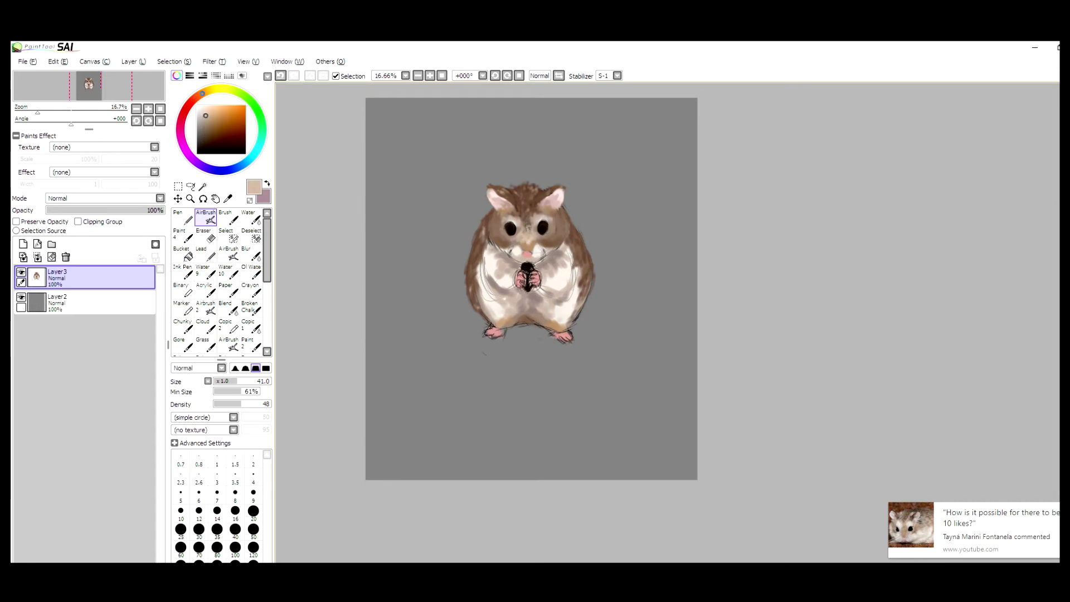
pyautogui.keyDown('alt'); pyautogui.click(527, 228); pyautogui.keyUp('alt')
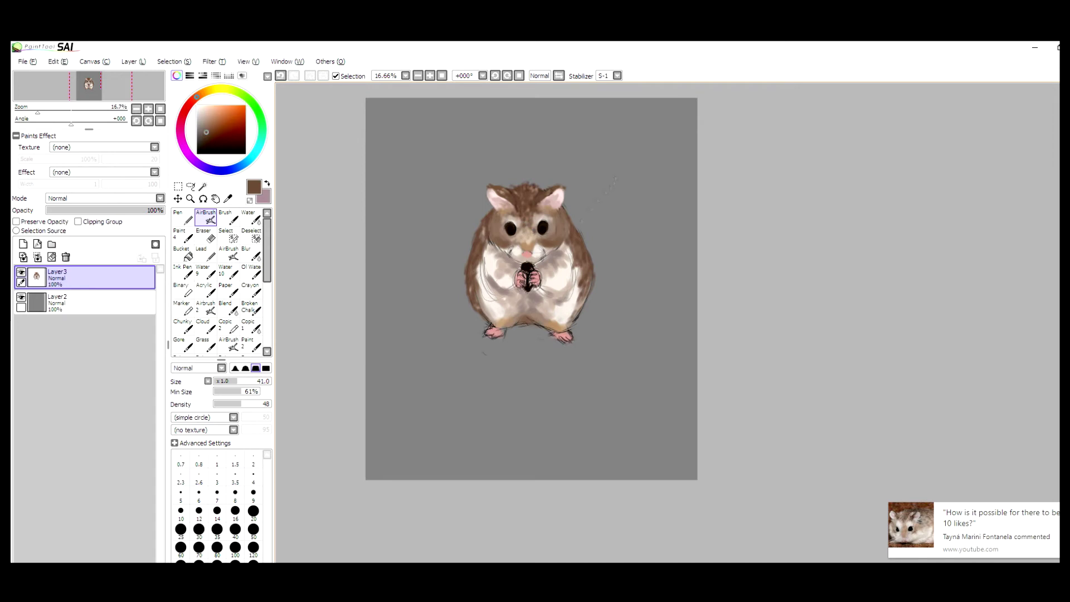
pyautogui.keyDown('alt'); pyautogui.click(524, 244); pyautogui.keyUp('alt')
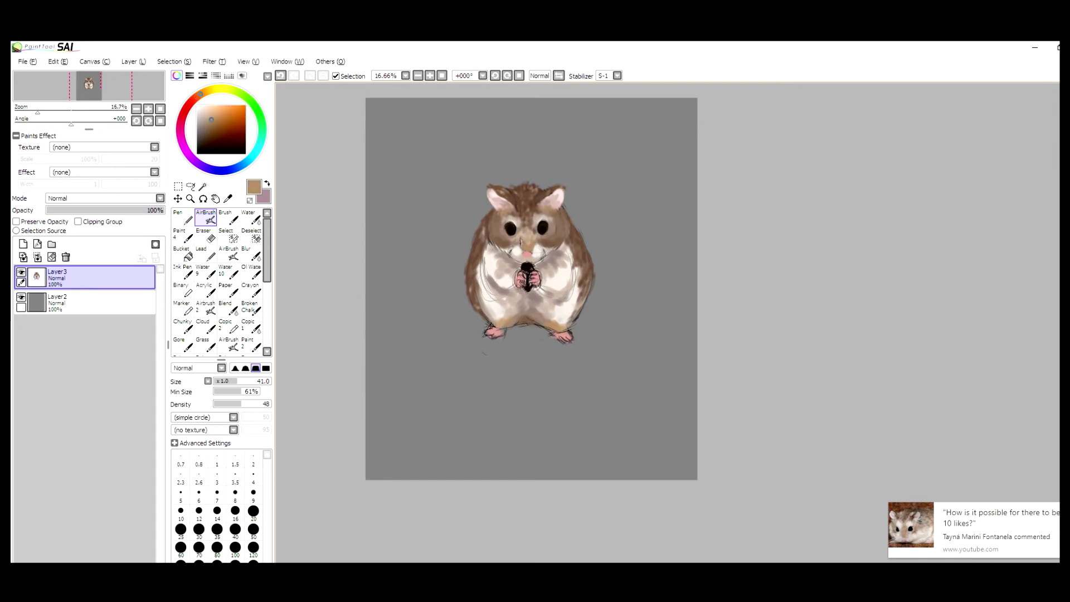
# - Shade the cheeks and sides of the face with sampled brown tones and check the drawing in mirrored view
pyautogui.keyDown('alt'); pyautogui.click(553, 238); pyautogui.keyUp('alt')
pyautogui.moveTo(490, 234); pyautogui.dragTo(492, 246)
pyautogui.keyDown('alt'); pyautogui.click(556, 217); pyautogui.keyUp('alt')
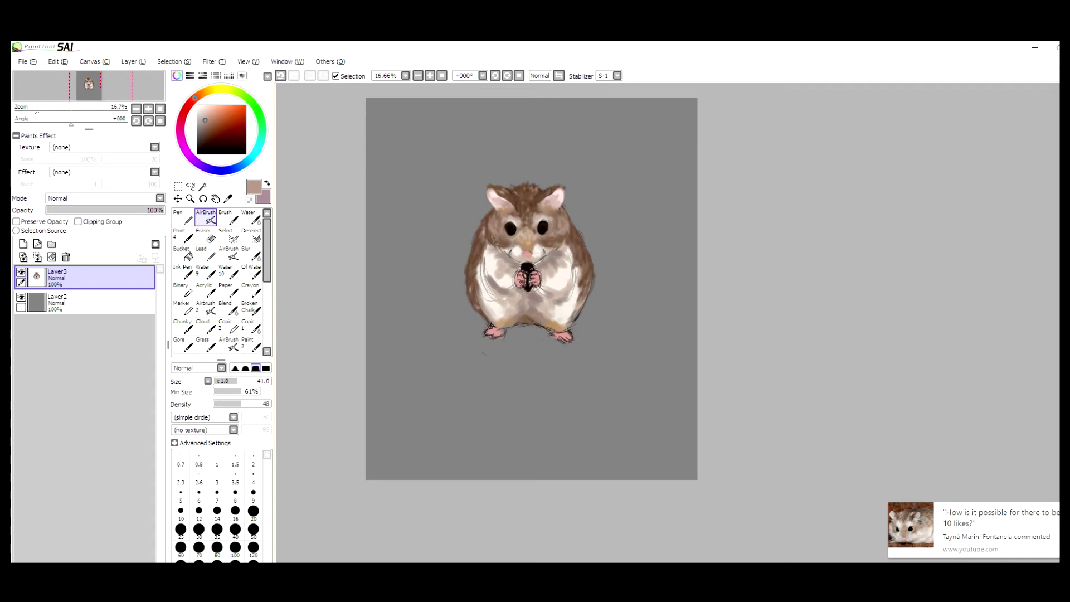
pyautogui.keyDown('alt'); pyautogui.click(546, 238); pyautogui.keyUp('alt')
pyautogui.click(558, 75)
pyautogui.click(559, 75)
# - Soften the shading on the chest and shoulder at the viewer's right with sampled taupe and beige tones
pyautogui.keyDown('alt'); pyautogui.click(565, 216); pyautogui.keyUp('alt')
pyautogui.keyDown('alt'); pyautogui.click(560, 273); pyautogui.keyUp('alt')
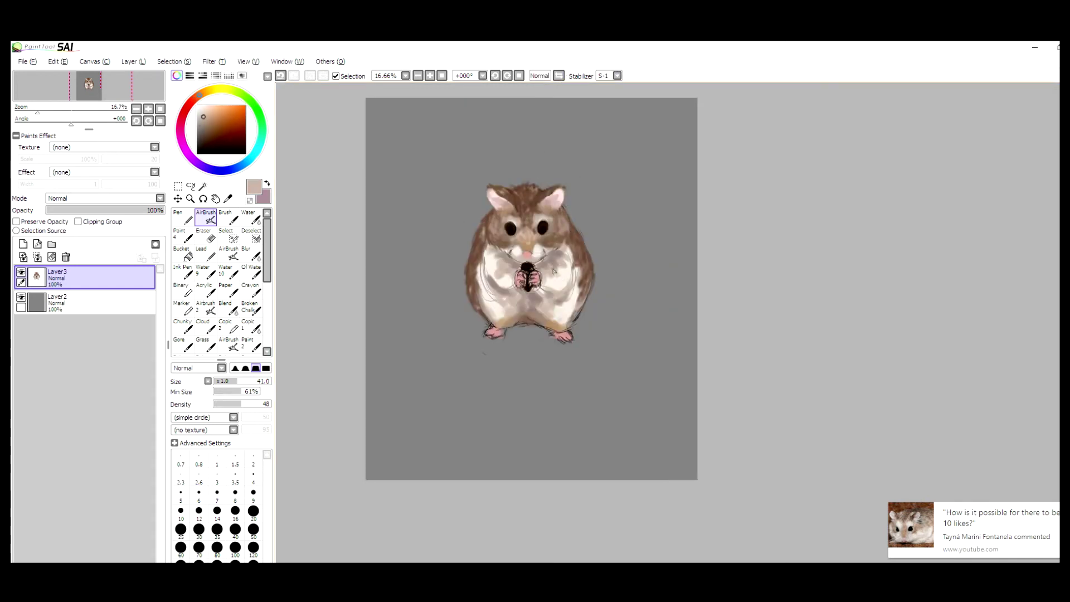
pyautogui.keyDown('alt'); pyautogui.click(564, 254); pyautogui.keyUp('alt')
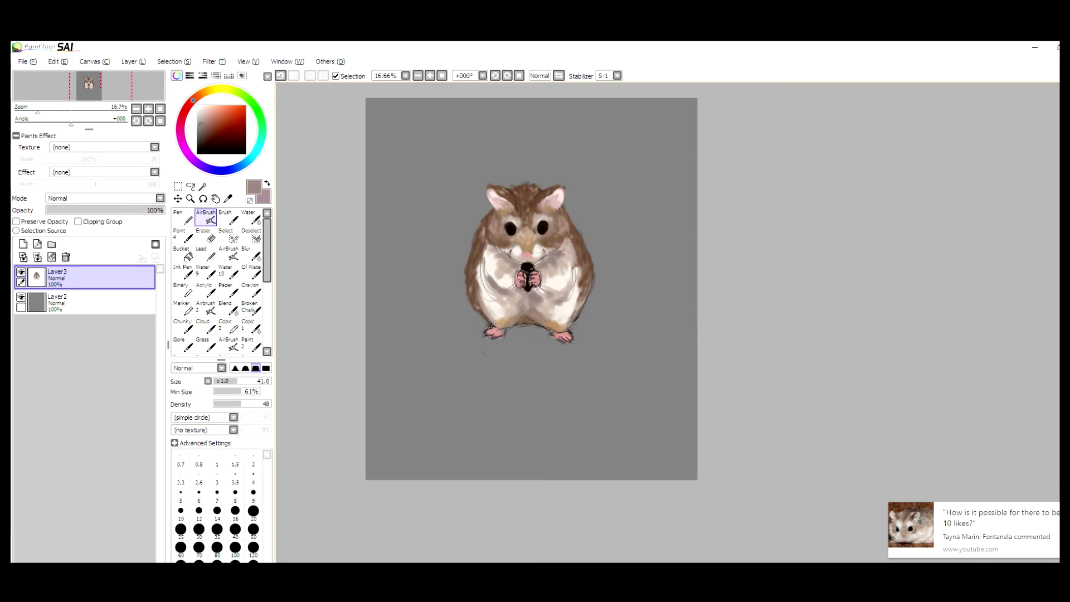
pyautogui.keyDown('alt'); pyautogui.click(565, 262); pyautogui.keyUp('alt')
pyautogui.keyDown('alt'); pyautogui.click(566, 262); pyautogui.keyUp('alt')
pyautogui.keyDown('alt'); pyautogui.click(566, 261); pyautogui.keyUp('alt')
pyautogui.keyDown('alt'); pyautogui.click(569, 259); pyautogui.keyUp('alt')
pyautogui.keyDown('alt'); pyautogui.click(567, 259); pyautogui.keyUp('alt')
pyautogui.keyDown('alt'); pyautogui.click(564, 284); pyautogui.keyUp('alt')
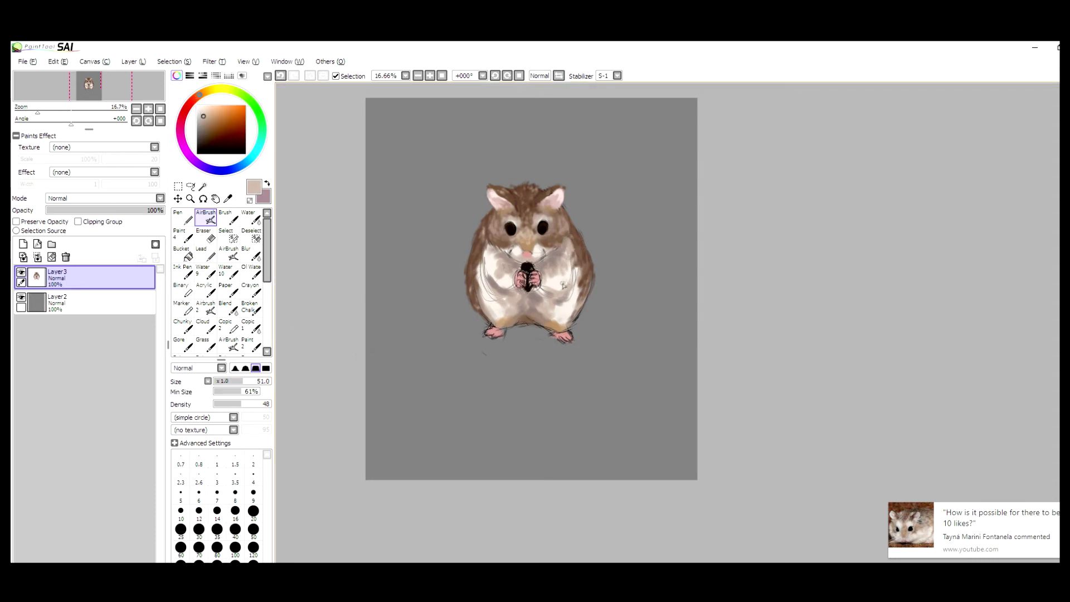
# - Cover the sketch lines on both arms with sampled cream and beige at airbrush size 51
pyautogui.keyDown('alt'); pyautogui.click(561, 277); pyautogui.keyUp('alt')
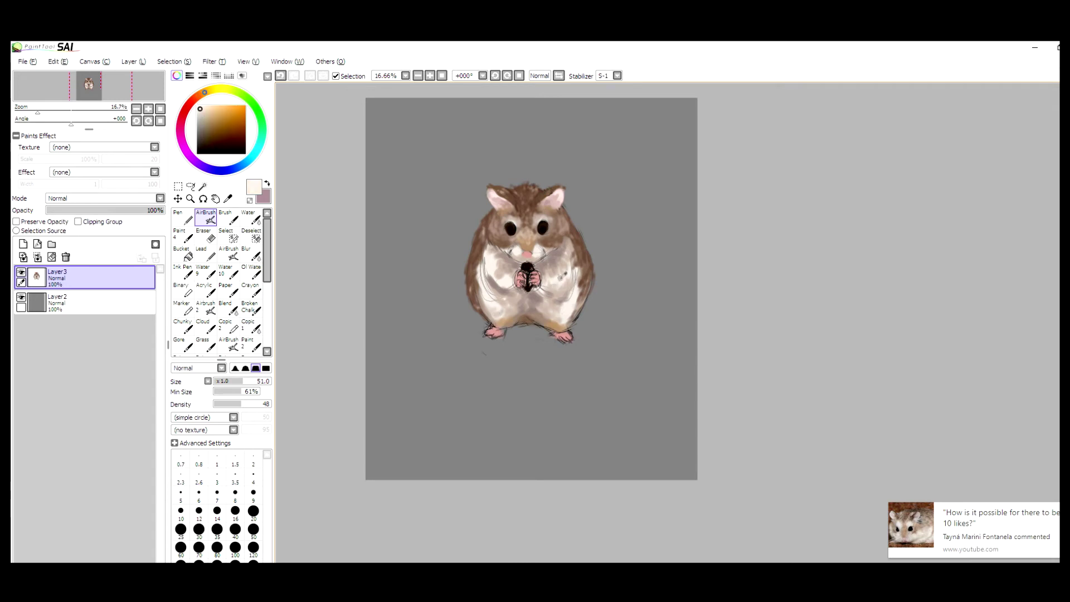
pyautogui.keyDown('alt'); pyautogui.click(564, 274); pyautogui.keyUp('alt')
pyautogui.keyDown('alt'); pyautogui.click(564, 273); pyautogui.keyUp('alt')
pyautogui.keyDown('alt'); pyautogui.click(564, 285); pyautogui.keyUp('alt')
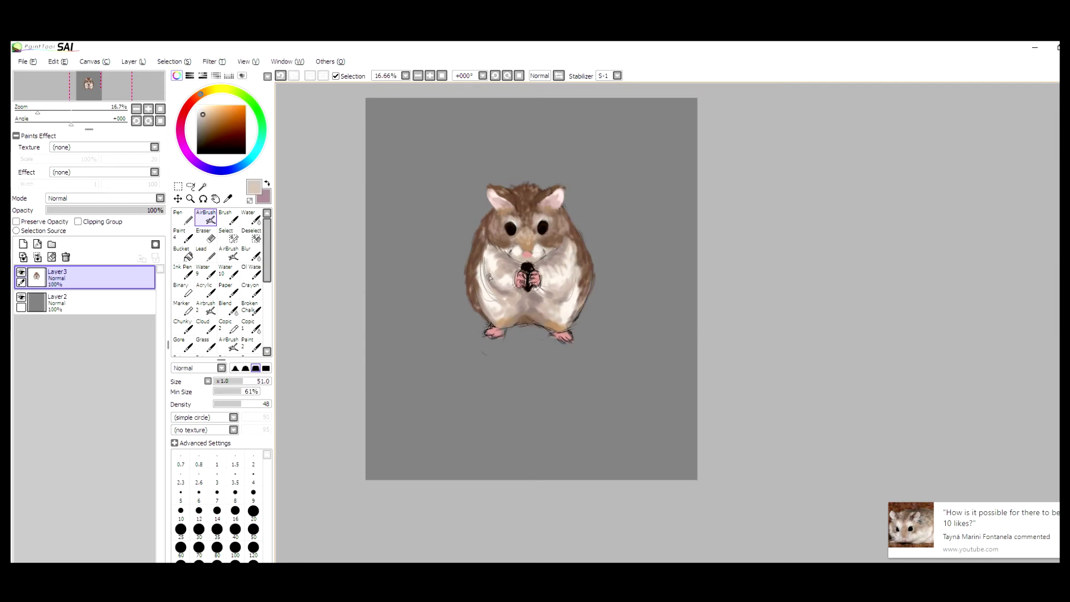
pyautogui.keyDown('alt'); pyautogui.click(490, 276); pyautogui.keyUp('alt')
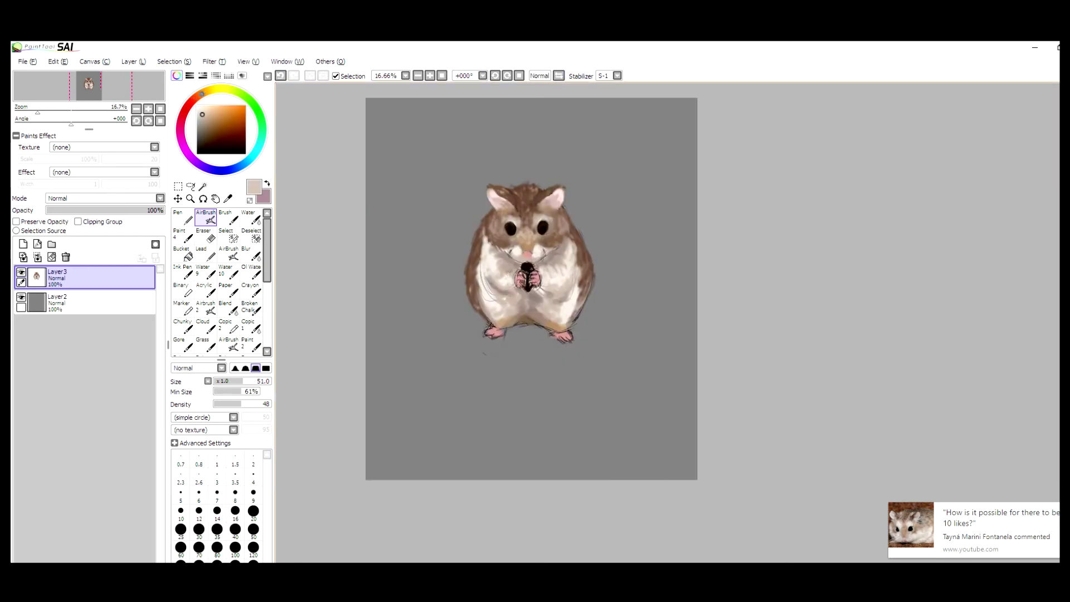
# - Airbrush the lower edges of the arms and the sides of the belly with sampled beige and cream fur strokes
pyautogui.keyDown('alt'); pyautogui.click(532, 295); pyautogui.keyUp('alt')
pyautogui.moveTo(492, 291); pyautogui.dragTo(479, 273)
pyautogui.moveTo(551, 300); pyautogui.dragTo(575, 270)
pyautogui.keyDown('alt'); pyautogui.click(487, 254); pyautogui.keyUp('alt')
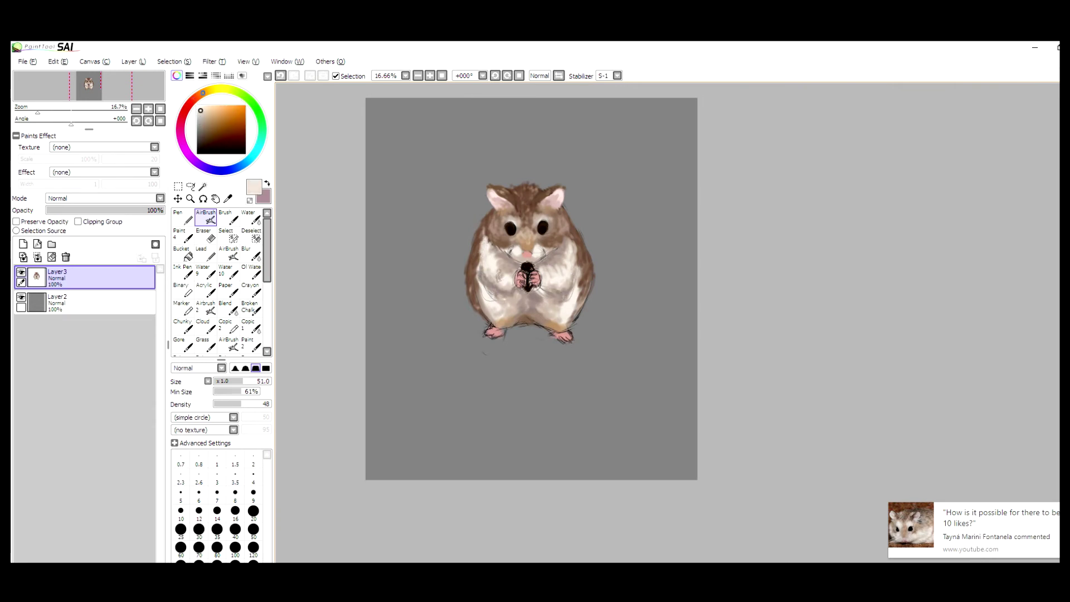
pyautogui.moveTo(557, 306)
pyautogui.mouseDown()
pyautogui.moveTo(580, 305)
pyautogui.moveTo(579, 318)
pyautogui.mouseUp()
pyautogui.moveTo(486, 314)
pyautogui.mouseDown()
pyautogui.moveTo(484, 250)
pyautogui.moveTo(496, 267)
pyautogui.mouseUp()
pyautogui.keyDown('alt'); pyautogui.click(487, 306); pyautogui.keyUp('alt')
pyautogui.moveTo(566, 267)
pyautogui.mouseDown()
pyautogui.moveTo(575, 308)
pyautogui.moveTo(552, 312)
pyautogui.moveTo(558, 325)
pyautogui.moveTo(547, 321)
pyautogui.moveTo(557, 297)
pyautogui.moveTo(540, 310)
pyautogui.moveTo(518, 304)
pyautogui.mouseUp()
# - Blend the belly below the paws with sampled beige and tan strokes
pyautogui.keyDown('alt'); pyautogui.click(558, 316); pyautogui.keyUp('alt')
pyautogui.keyDown('alt'); pyautogui.click(558, 326); pyautogui.keyUp('alt')
pyautogui.keyDown('alt'); pyautogui.click(540, 289); pyautogui.keyUp('alt')
pyautogui.moveTo(518, 303); pyautogui.dragTo(502, 315)
pyautogui.keyDown('alt'); pyautogui.click(515, 298); pyautogui.keyUp('alt')
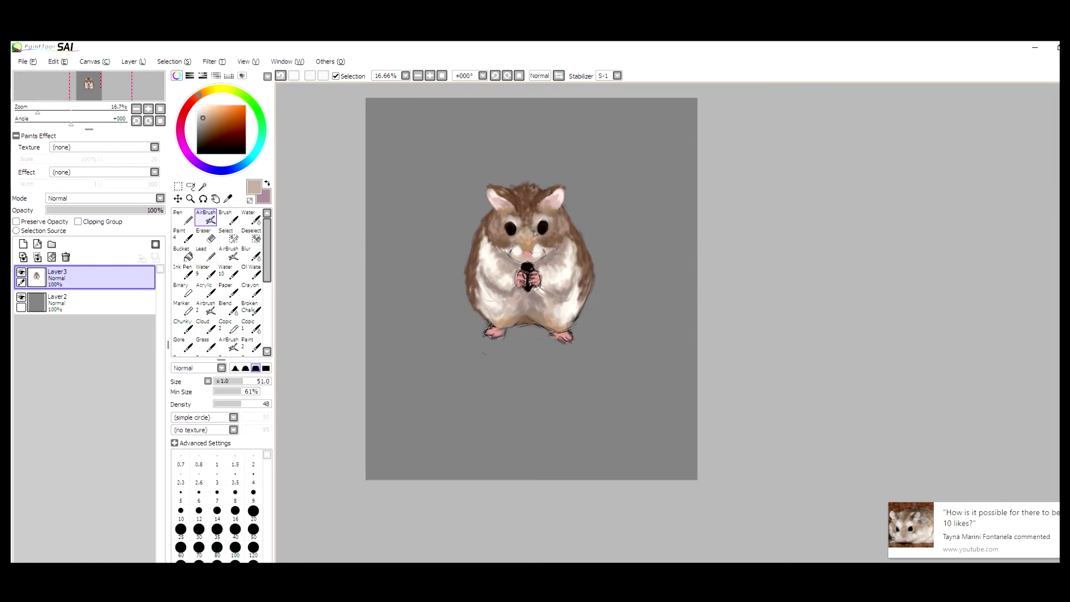
pyautogui.keyDown('alt'); pyautogui.click(479, 290); pyautogui.keyUp('alt')
pyautogui.click(214, 61)
pyautogui.click(234, 84)
pyautogui.moveTo(220, 272); pyautogui.dragTo(204, 258)
pyautogui.click(295, 294)
# - Lower the hamster layer's contrast to -6 with the Brightness and Contrast filter
pyautogui.click(214, 62)
pyautogui.click(234, 84)
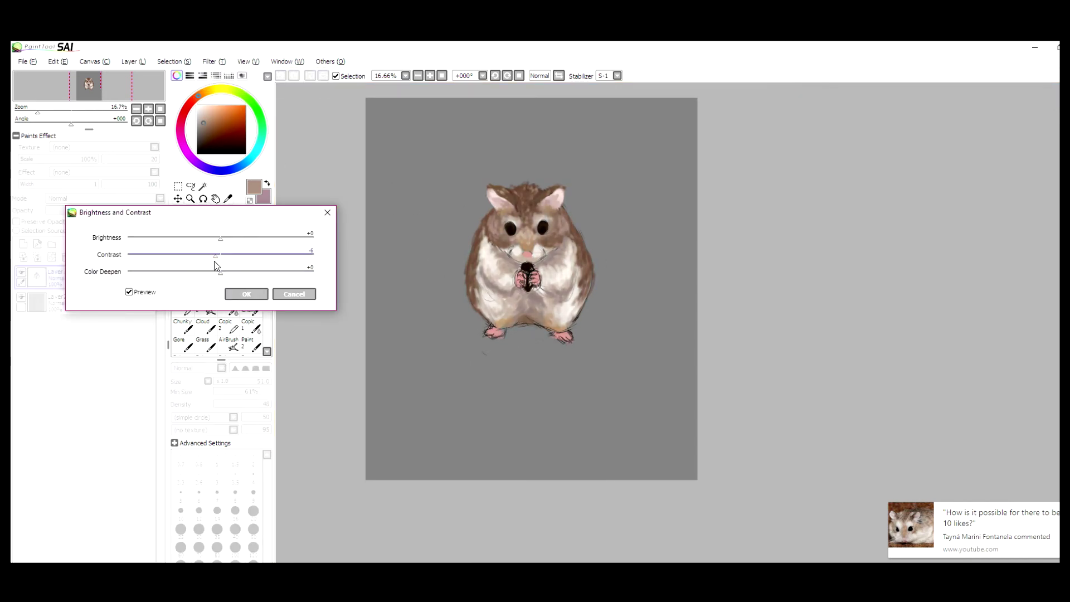
pyautogui.click(246, 293)
# - Define the paws and feet at airbrush size 29 with sampled grey-brown, muted red and light pink
pyautogui.keyDown('alt'); pyautogui.click(550, 261); pyautogui.keyUp('alt')
pyautogui.press('a')
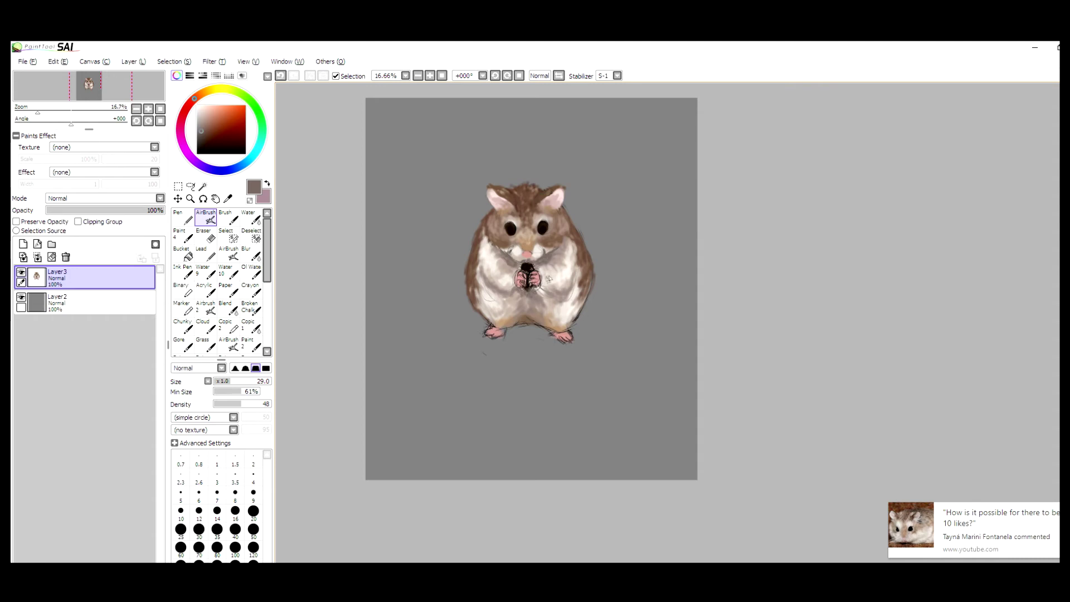
pyautogui.moveTo(194, 98); pyautogui.dragTo(189, 104)
pyautogui.click(211, 117)
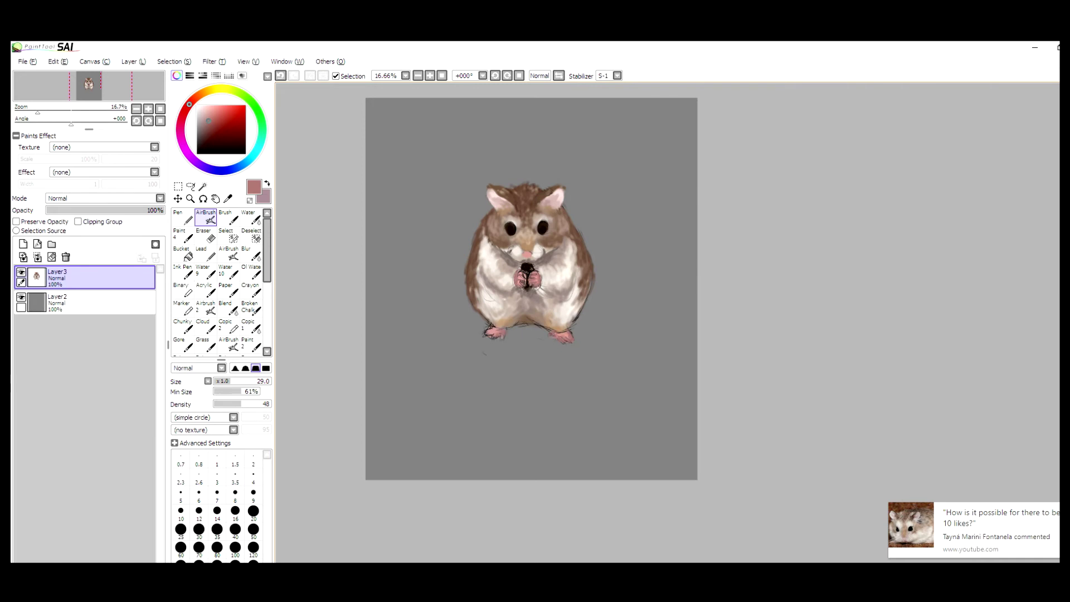
pyautogui.click(214, 105)
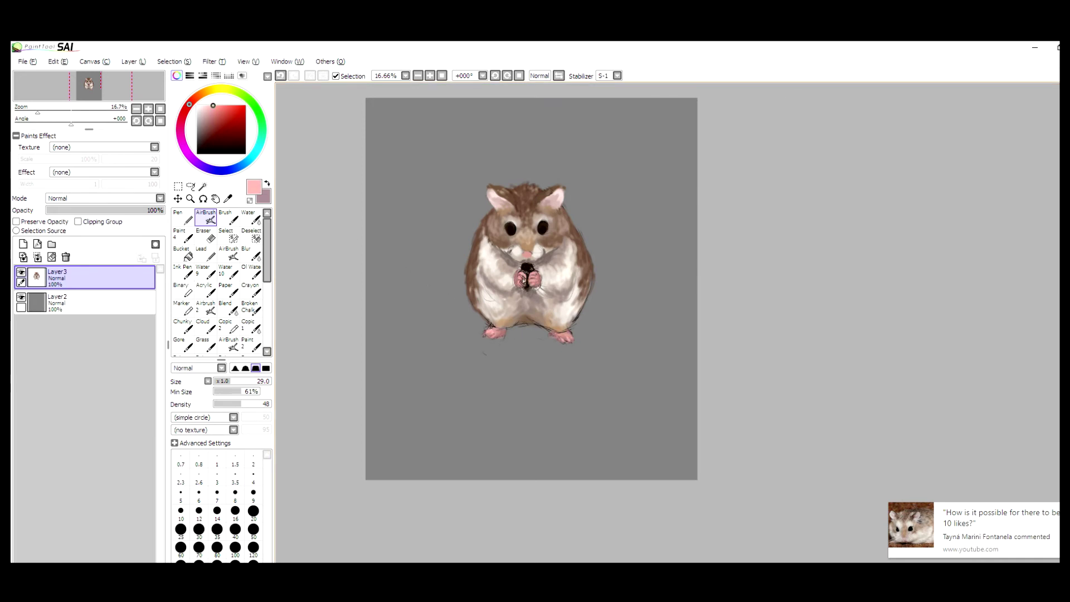
# - Enlarge the airbrush to size 100 and soften the chest and arms with sampled grey-brown and pale pink
pyautogui.keyDown('alt'); pyautogui.click(553, 269); pyautogui.keyUp('alt')
pyautogui.press(']')
pyautogui.press(']')
pyautogui.press(']')
pyautogui.press(']')
pyautogui.press(']')
pyautogui.press(']')
pyautogui.press(']')
pyautogui.press(']')
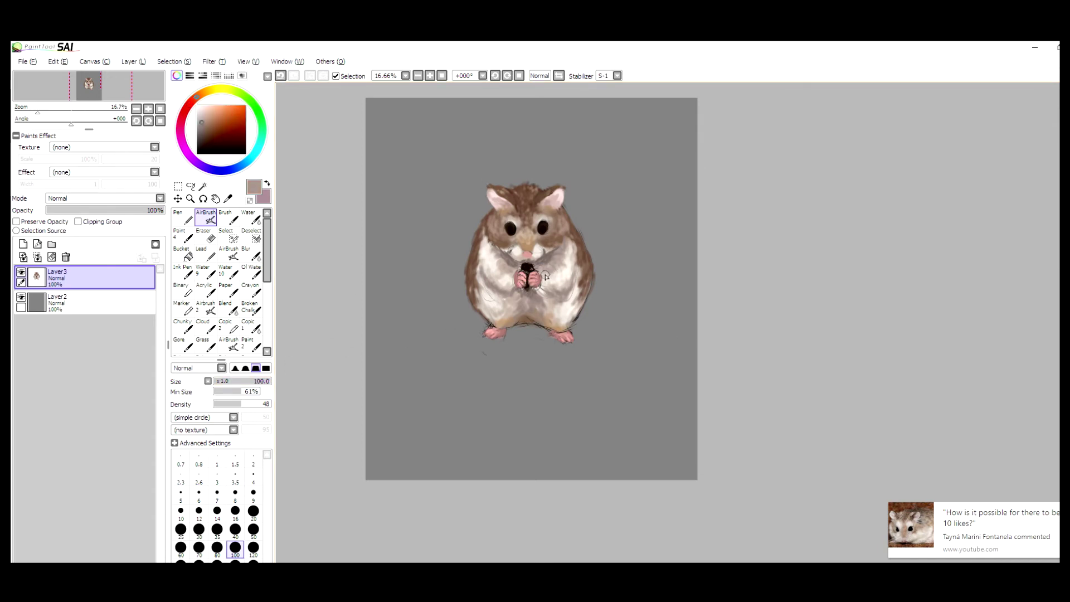
pyautogui.keyDown('alt'); pyautogui.click(569, 274); pyautogui.keyUp('alt')
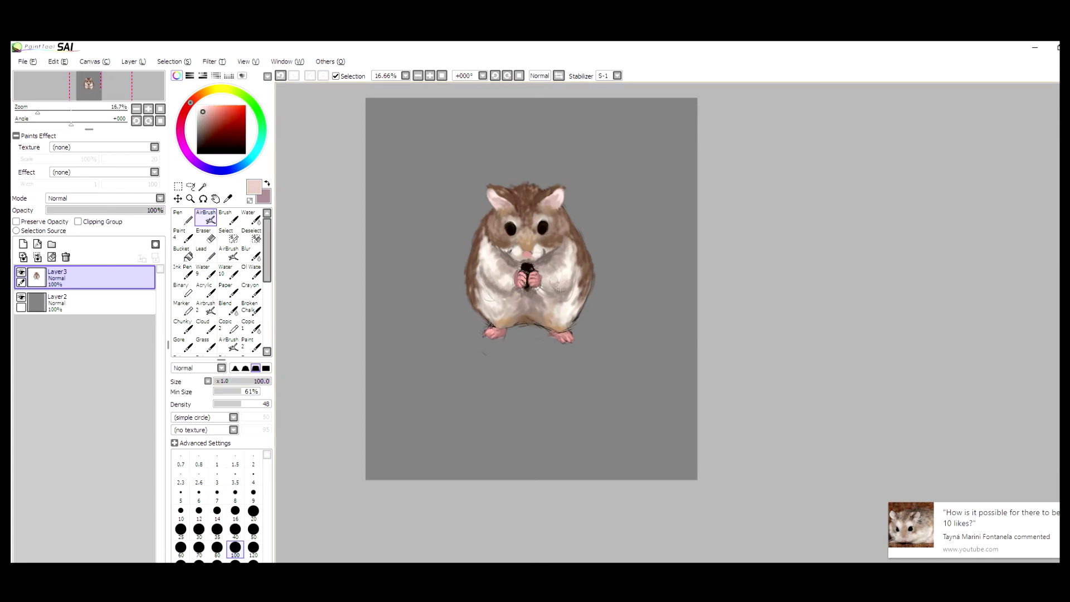
pyautogui.moveTo(505, 277); pyautogui.dragTo(502, 286)
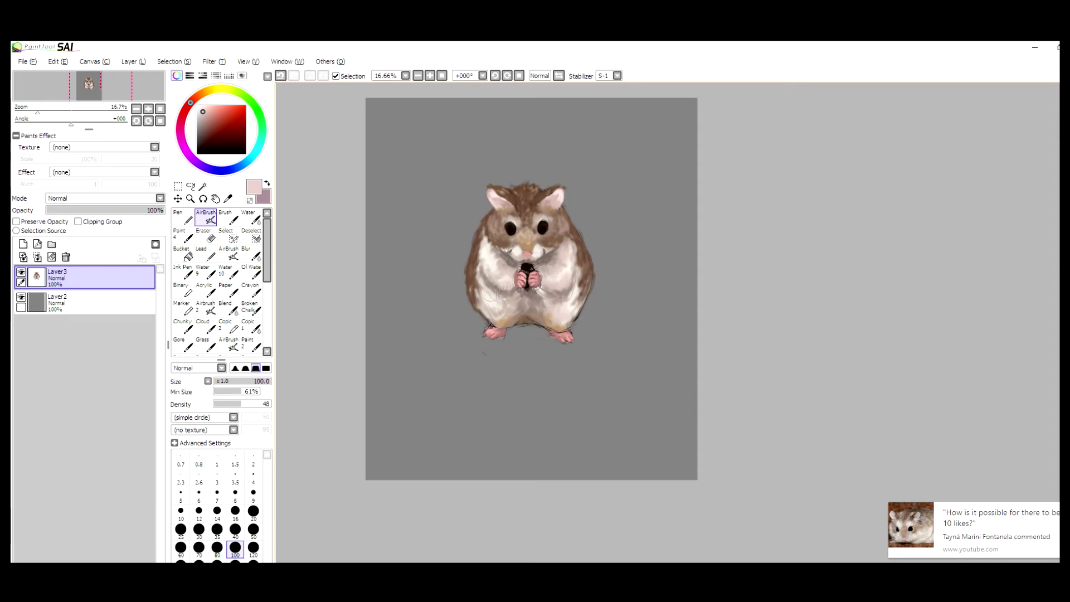
# - Airbrush cream and white highlights on the belly sides, face and arms, reducing the brush size to 54
pyautogui.keyDown('alt'); pyautogui.click(502, 312); pyautogui.keyUp('alt')
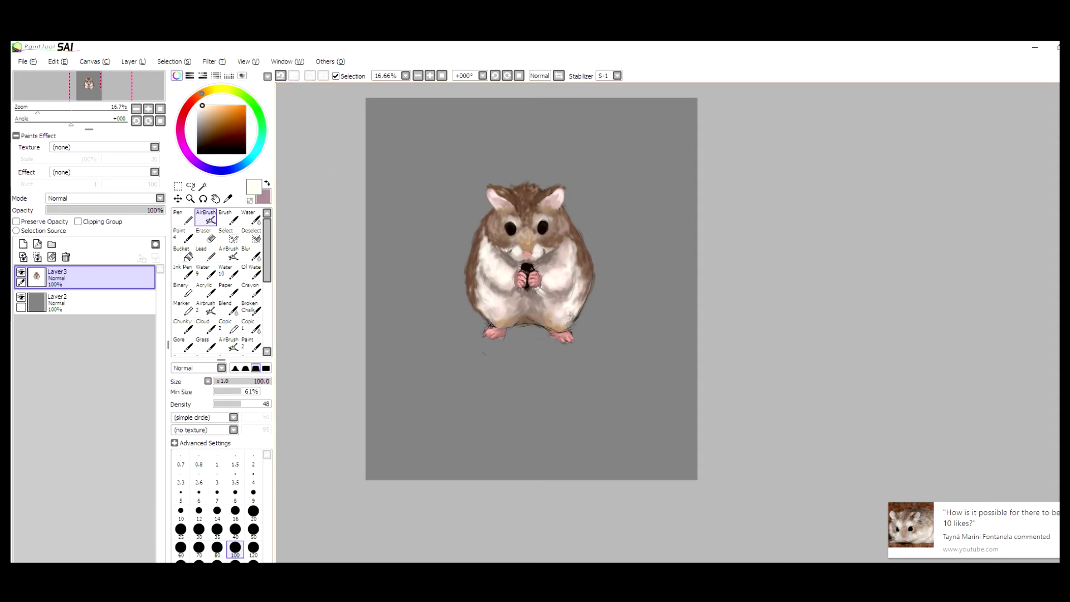
pyautogui.moveTo(480, 296); pyautogui.dragTo(512, 223)
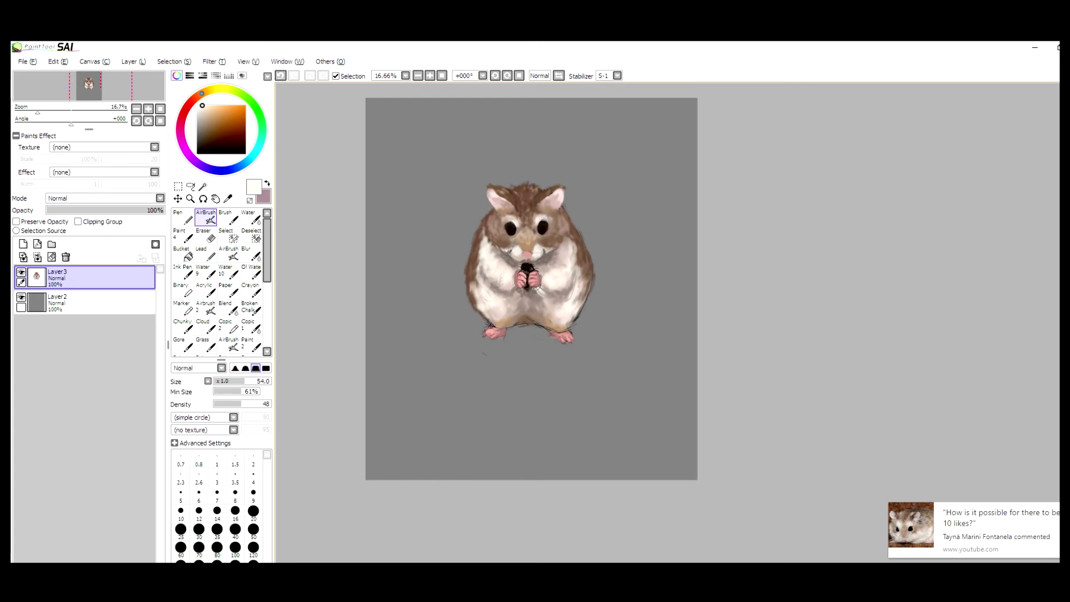
pyautogui.keyDown('alt'); pyautogui.click(498, 280); pyautogui.keyUp('alt')
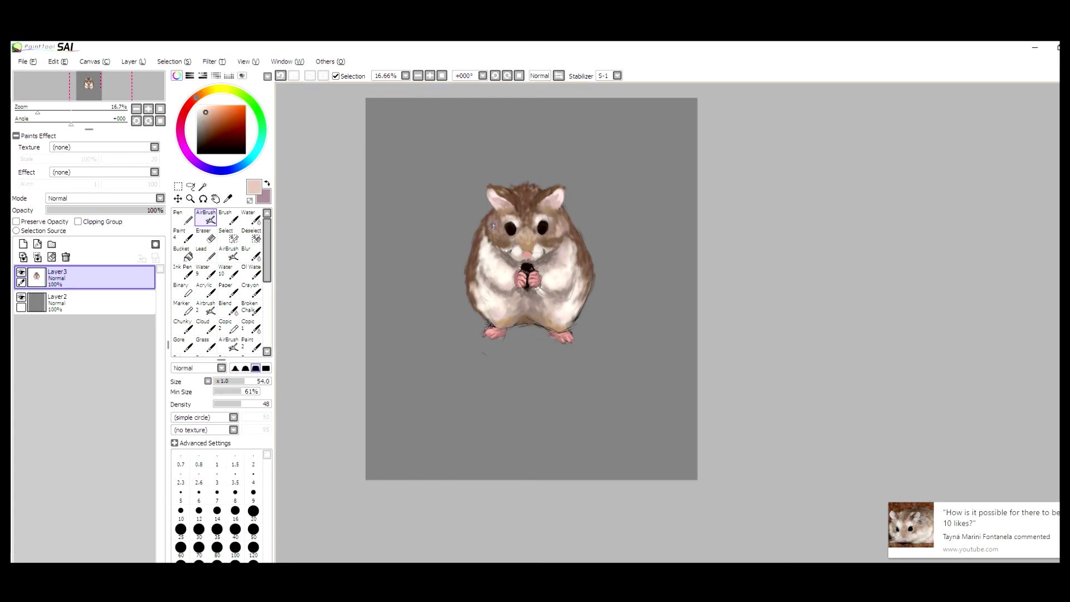
pyautogui.keyDown('alt'); pyautogui.click(499, 233); pyautogui.keyUp('alt')
pyautogui.moveTo(567, 259); pyautogui.dragTo(564, 275)
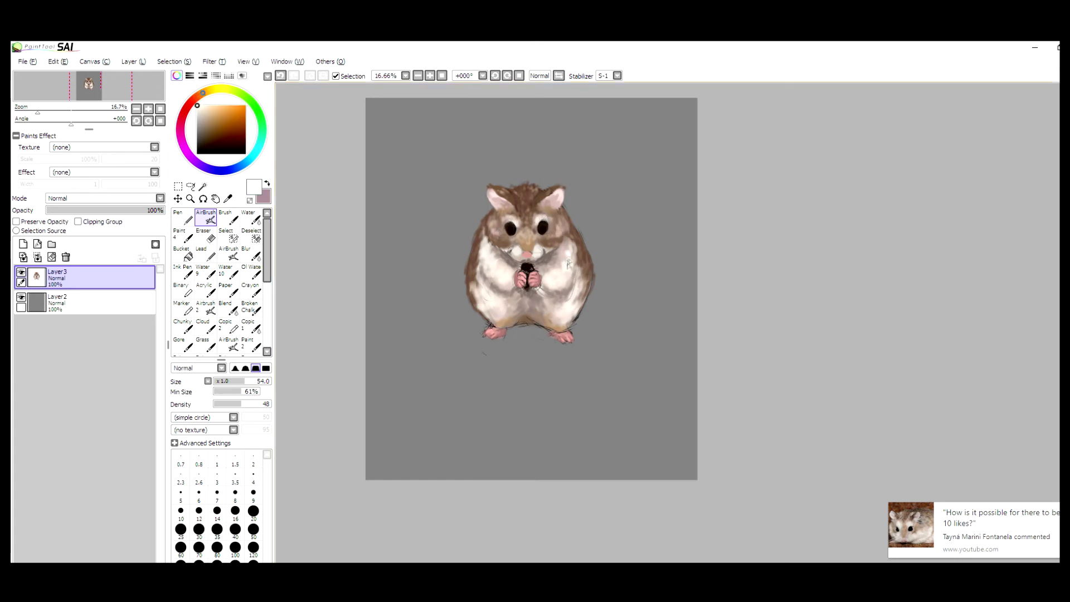
pyautogui.moveTo(573, 316); pyautogui.dragTo(588, 296)
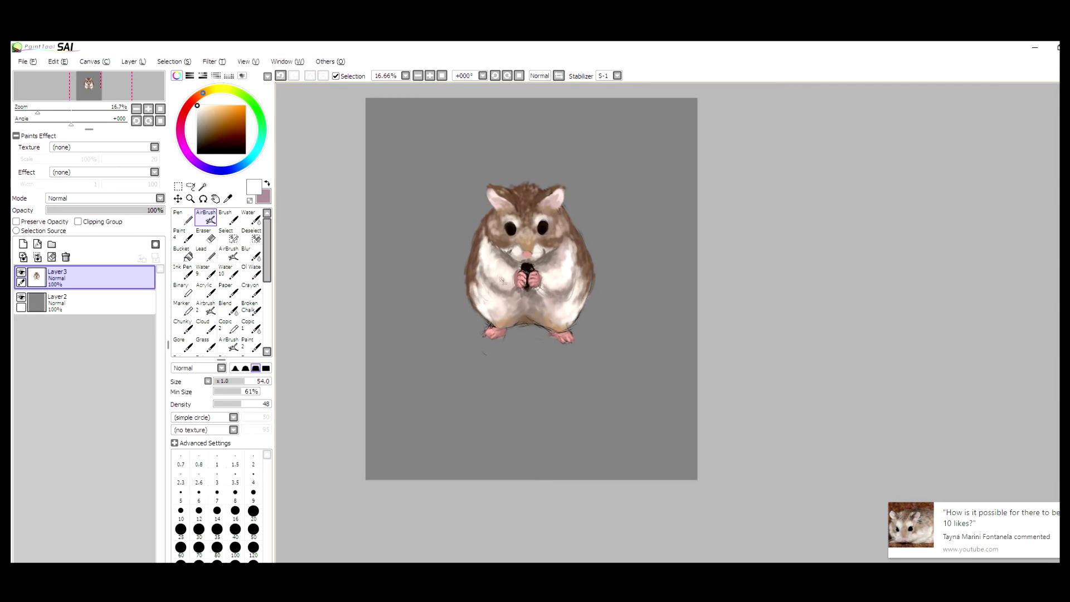
# - Soften the lower belly with sampled grey-brown using the airbrush at size 54
pyautogui.keyDown('alt'); pyautogui.click(529, 307); pyautogui.keyUp('alt')
pyautogui.keyDown('alt'); pyautogui.click(529, 318); pyautogui.keyUp('alt')
pyautogui.keyDown('alt'); pyautogui.click(551, 314); pyautogui.keyUp('alt')
pyautogui.keyDown('alt'); pyautogui.click(540, 316); pyautogui.keyUp('alt')
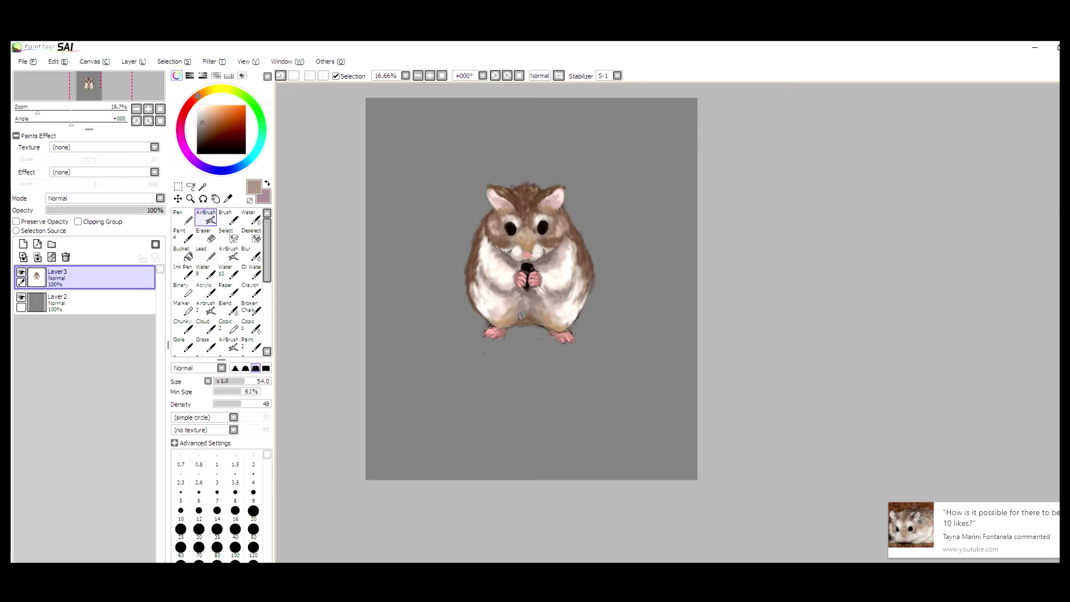
# - Airbrush the muzzle and the cheeks below the eyes with sampled white and tan at size 54
pyautogui.scroll(1, 494, 224)
pyautogui.keyDown('alt'); pyautogui.click(509, 252); pyautogui.keyUp('alt')
pyautogui.keyDown('alt'); pyautogui.click(515, 255); pyautogui.keyUp('alt')
pyautogui.keyDown('alt'); pyautogui.click(522, 252); pyautogui.keyUp('alt')
pyautogui.keyDown('alt'); pyautogui.click(522, 253); pyautogui.keyUp('alt')
pyautogui.scroll(-1, 557, 255)
pyautogui.scroll(1, 507, 251)
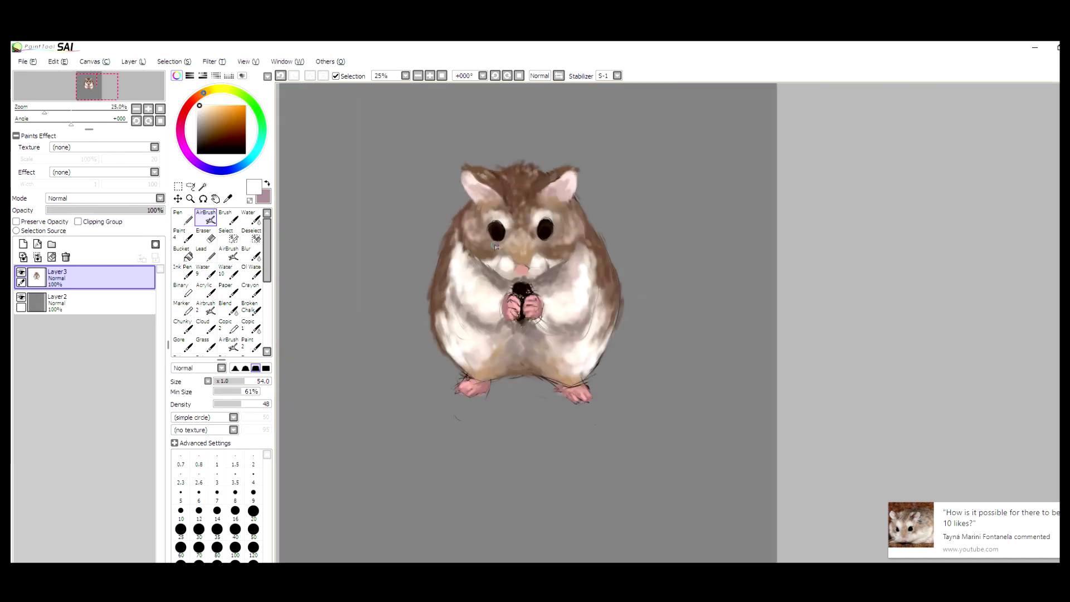
pyautogui.keyDown('alt'); pyautogui.click(497, 243); pyautogui.keyUp('alt')
pyautogui.keyDown('alt'); pyautogui.click(510, 239); pyautogui.keyUp('alt')
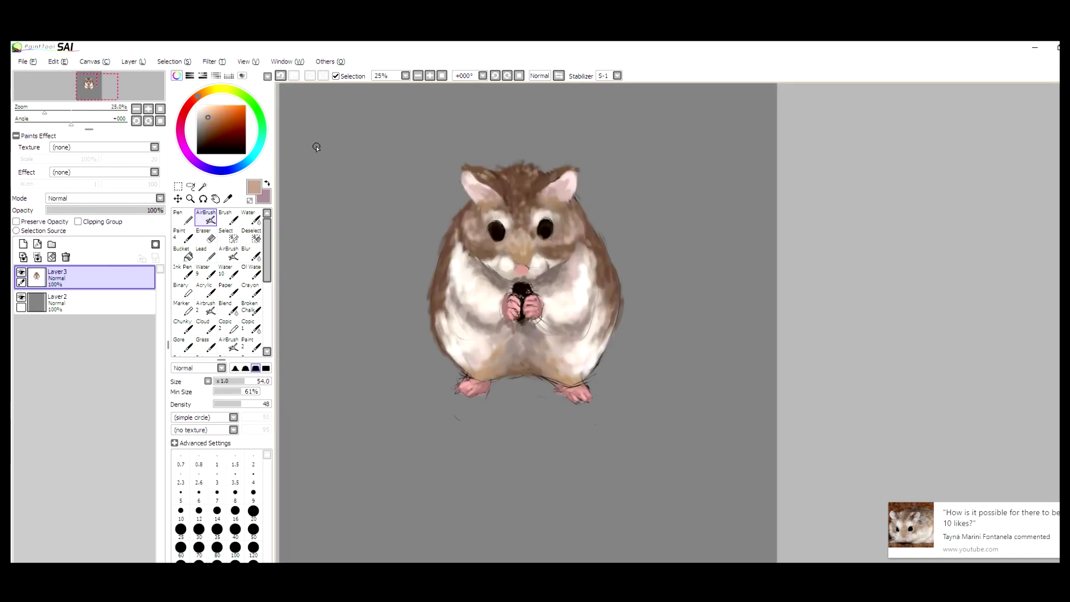
# - Define the fingers and toes with sampled muted red using the airbrush at size 20
pyautogui.keyDown('alt'); pyautogui.click(539, 305); pyautogui.keyUp('alt')
pyautogui.press('[')
pyautogui.press('[')
pyautogui.press('[')
pyautogui.press('[')
pyautogui.press('[')
pyautogui.press('[')
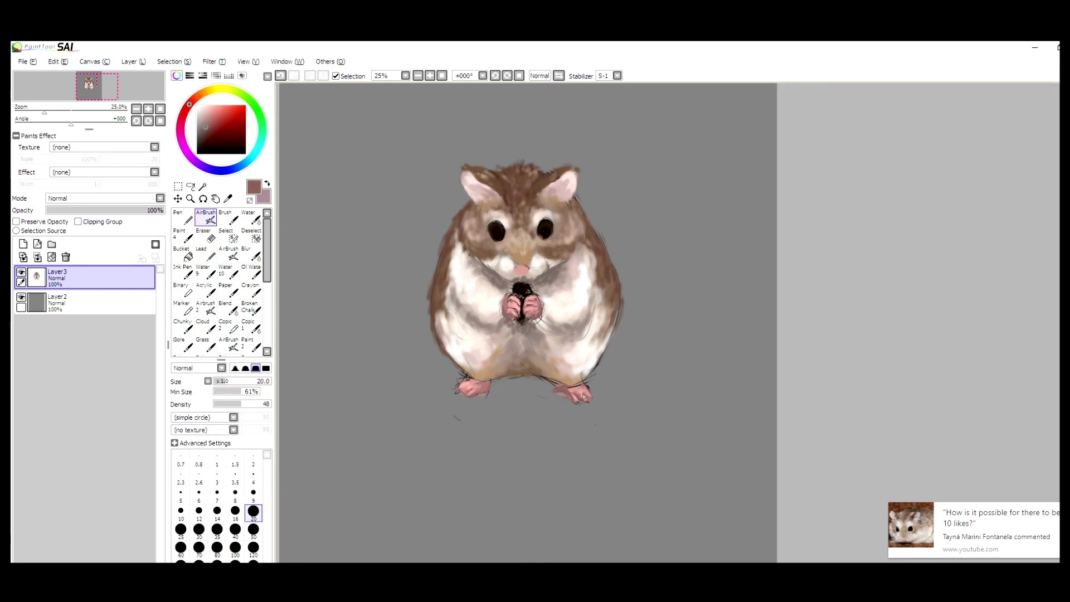
pyautogui.scroll(-1, 504, 309)
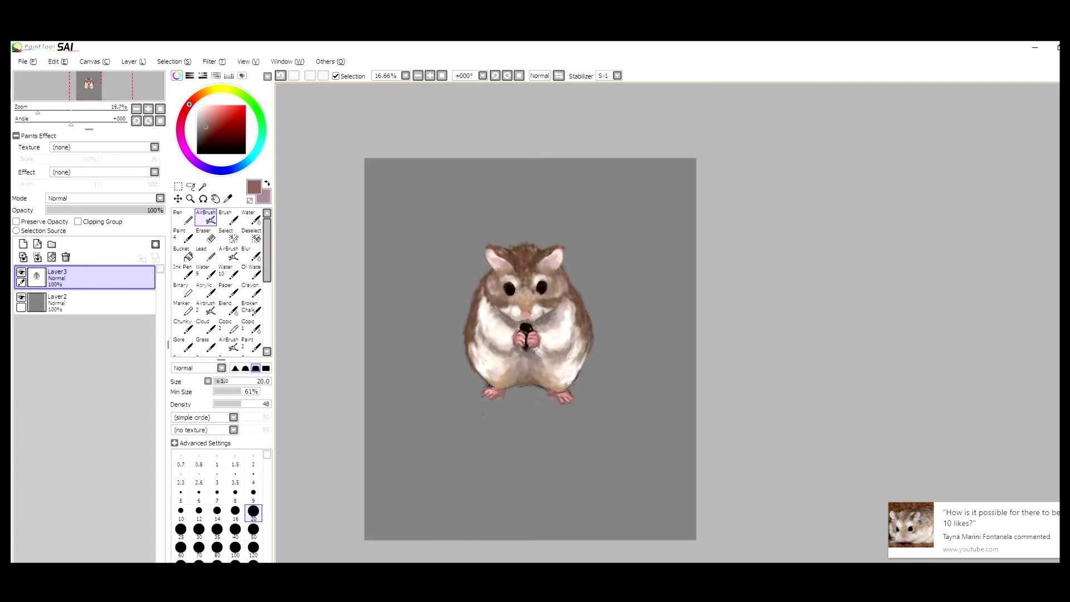
pyautogui.scroll(1, 504, 309)
pyautogui.scroll(-1, 496, 308)
pyautogui.scroll(1, 496, 308)
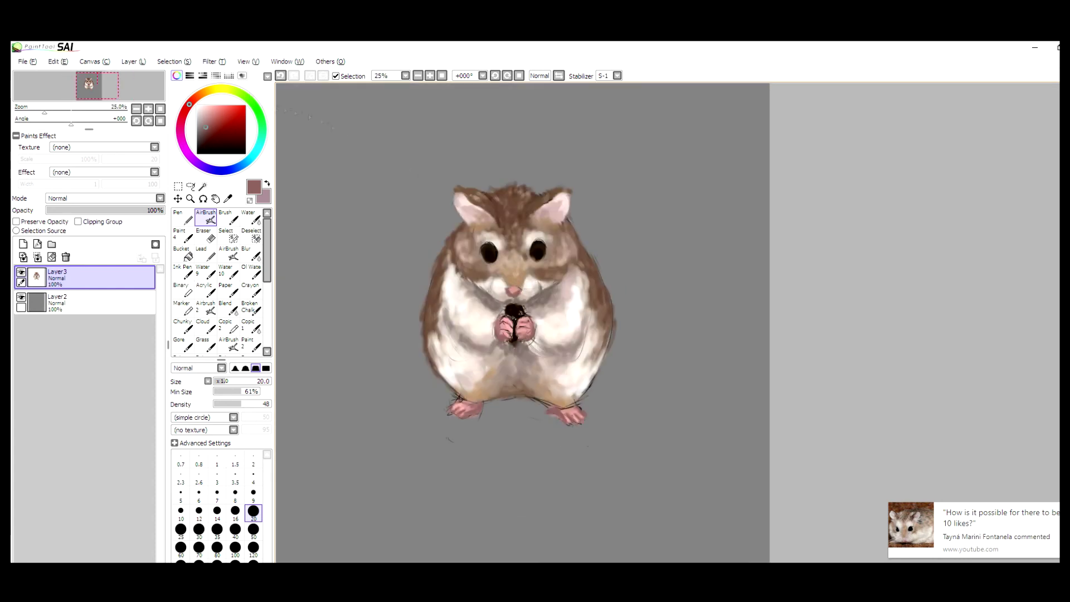
# - Add a new layer and airbrush light grey over the belly, chest and arms at size 100
pyautogui.hotkey('ctrl', 'shift', 'n')
pyautogui.moveTo(205, 126); pyautogui.dragTo(199, 116)
pyautogui.scroll(-1, 100, 197)
pyautogui.press(']')
pyautogui.press(']')
pyautogui.press(']')
pyautogui.press(']')
pyautogui.press(']')
pyautogui.press(']')
pyautogui.press(']')
pyautogui.press(']')
pyautogui.press(']')
pyautogui.moveTo(504, 344); pyautogui.dragTo(546, 365)
pyautogui.moveTo(560, 284); pyautogui.dragTo(530, 313)
pyautogui.moveTo(485, 294); pyautogui.dragTo(471, 302)
# - Raise the airbrush density to 79, lighten the face, flanks and haunches, and merge the layer into the hamster layer
pyautogui.moveTo(241, 403); pyautogui.dragTo(258, 403)
pyautogui.moveTo(480, 267); pyautogui.dragTo(450, 287)
pyautogui.moveTo(550, 269)
pyautogui.mouseDown()
pyautogui.moveTo(529, 291)
pyautogui.moveTo(549, 209)
pyautogui.moveTo(473, 220)
pyautogui.mouseUp()
pyautogui.moveTo(440, 259); pyautogui.dragTo(446, 360)
pyautogui.moveTo(591, 335); pyautogui.dragTo(593, 362)
pyautogui.moveTo(438, 345); pyautogui.dragTo(440, 373)
pyautogui.scroll(-1, 523, 323)
pyautogui.hotkey('ctrl', 'e')
# - Blend the belly, flanks and chest with the Water brush at size 78, sampling grey-brown from the side
pyautogui.click(251, 217)
pyautogui.moveTo(543, 344)
pyautogui.mouseDown()
pyautogui.moveTo(541, 299)
pyautogui.moveTo(529, 350)
pyautogui.mouseUp()
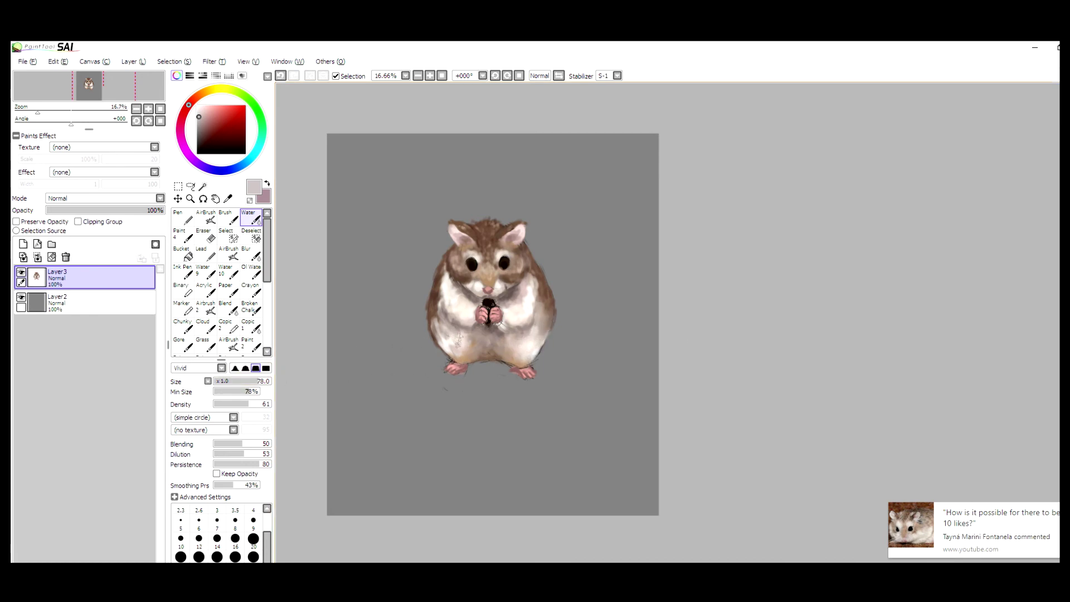
pyautogui.moveTo(458, 339)
pyautogui.mouseDown()
pyautogui.moveTo(438, 341)
pyautogui.moveTo(445, 287)
pyautogui.mouseUp()
pyautogui.moveTo(532, 303)
pyautogui.mouseDown()
pyautogui.moveTo(533, 281)
pyautogui.moveTo(517, 325)
pyautogui.mouseUp()
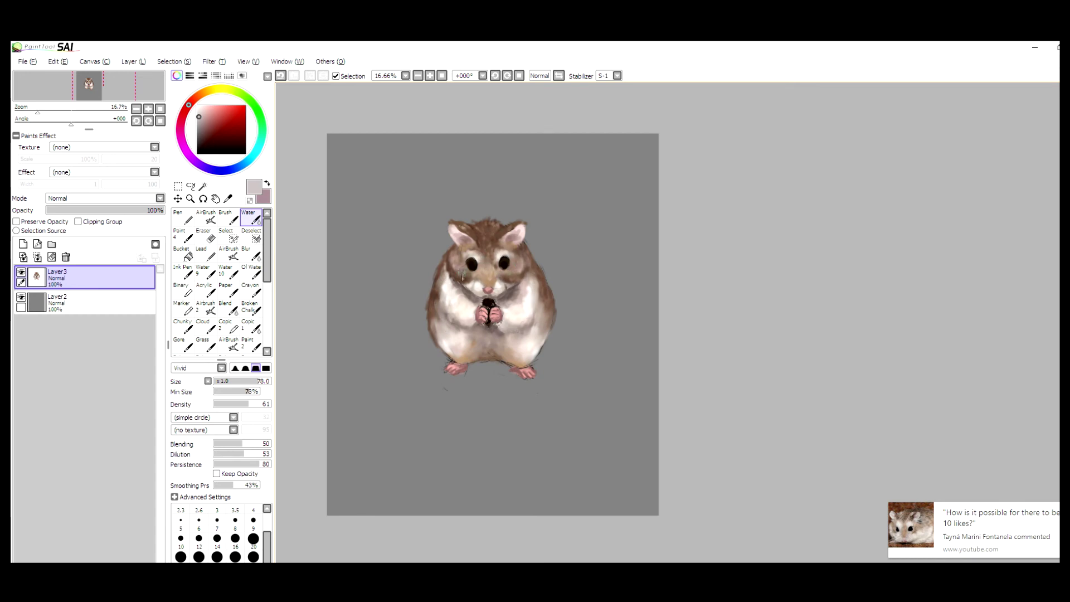
pyautogui.keyDown('alt'); pyautogui.click(441, 307); pyautogui.keyUp('alt')
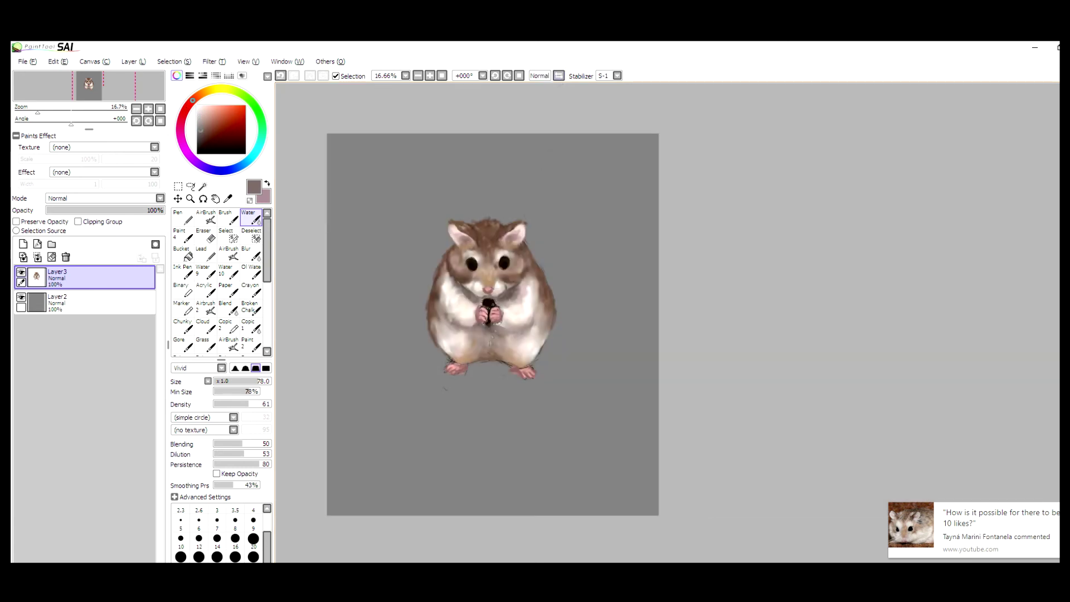
pyautogui.moveTo(490, 312); pyautogui.dragTo(506, 304)
# - Airbrush fine fur at size 11 with white, light beige and dark brown, and blend the cheek with the Water brush
pyautogui.keyDown('alt'); pyautogui.click(559, 315); pyautogui.keyUp('alt')
pyautogui.click(205, 218)
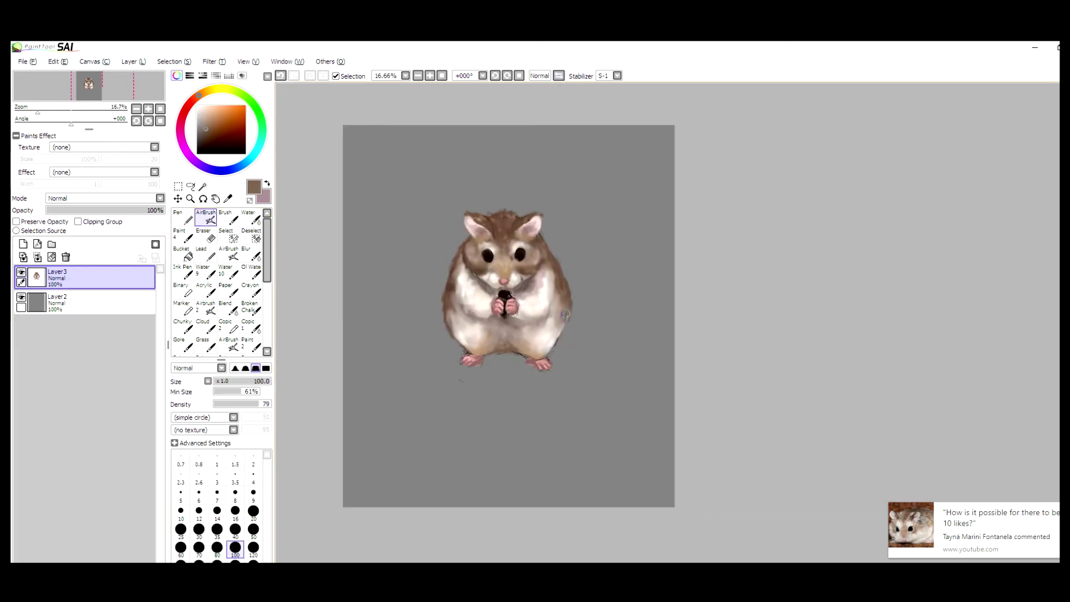
pyautogui.click(199, 105)
pyautogui.click(221, 381)
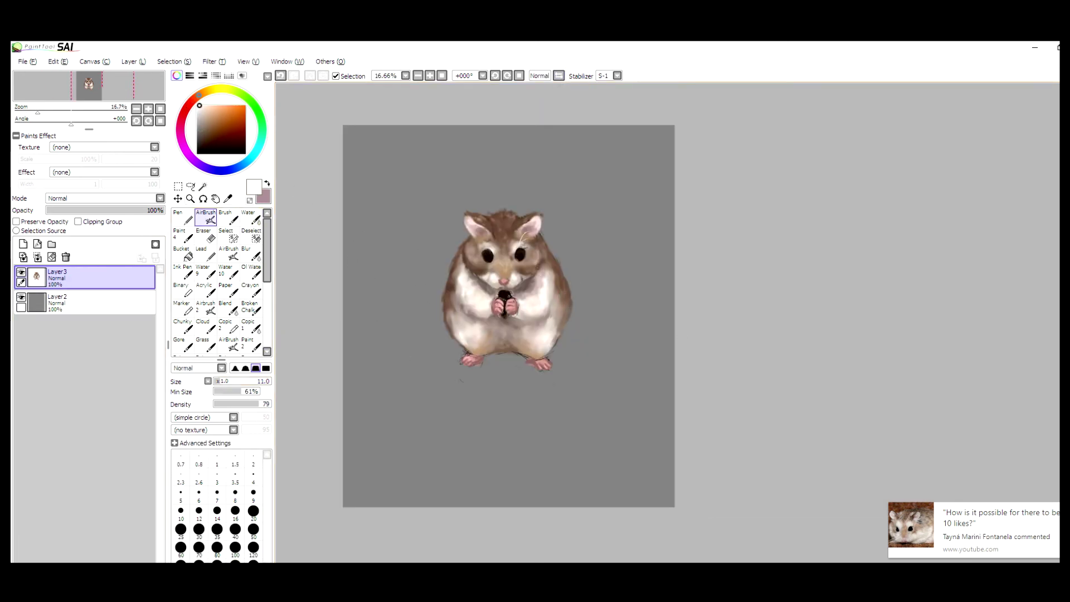
pyautogui.keyDown('alt'); pyautogui.click(538, 259); pyautogui.keyUp('alt')
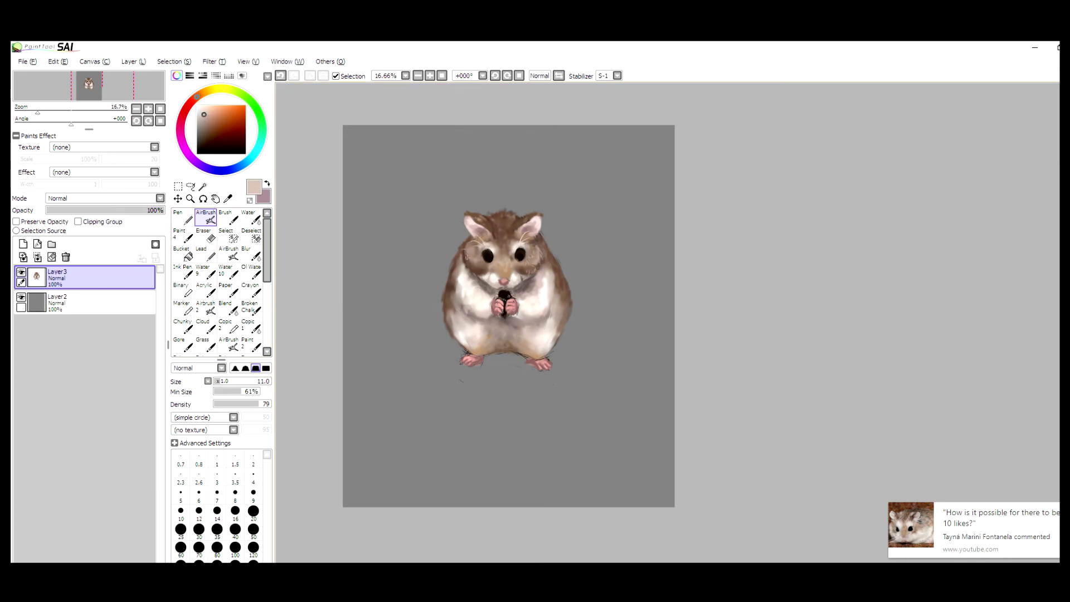
pyautogui.keyDown('alt'); pyautogui.click(462, 255); pyautogui.keyUp('alt')
pyautogui.keyDown('alt'); pyautogui.click(564, 277); pyautogui.keyUp('alt')
pyautogui.press('w')
pyautogui.moveTo(529, 250); pyautogui.dragTo(538, 261)
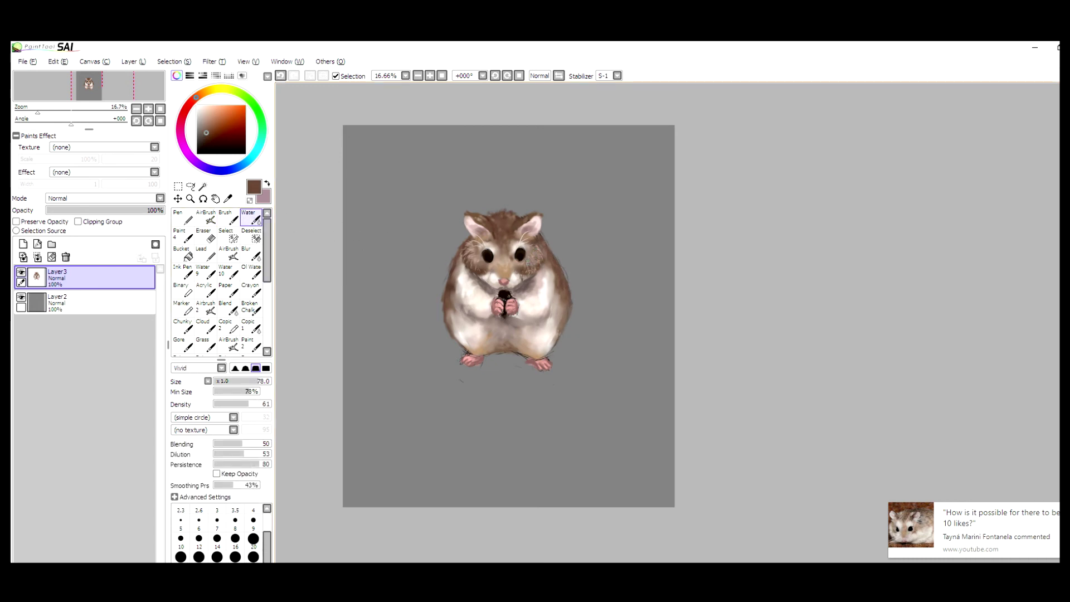
# - Airbrush white fur on the shoulder and arm beside the face at size 11 and blend it with the Water brush
pyautogui.press('a')
pyautogui.keyDown('alt'); pyautogui.click(544, 285); pyautogui.keyUp('alt')
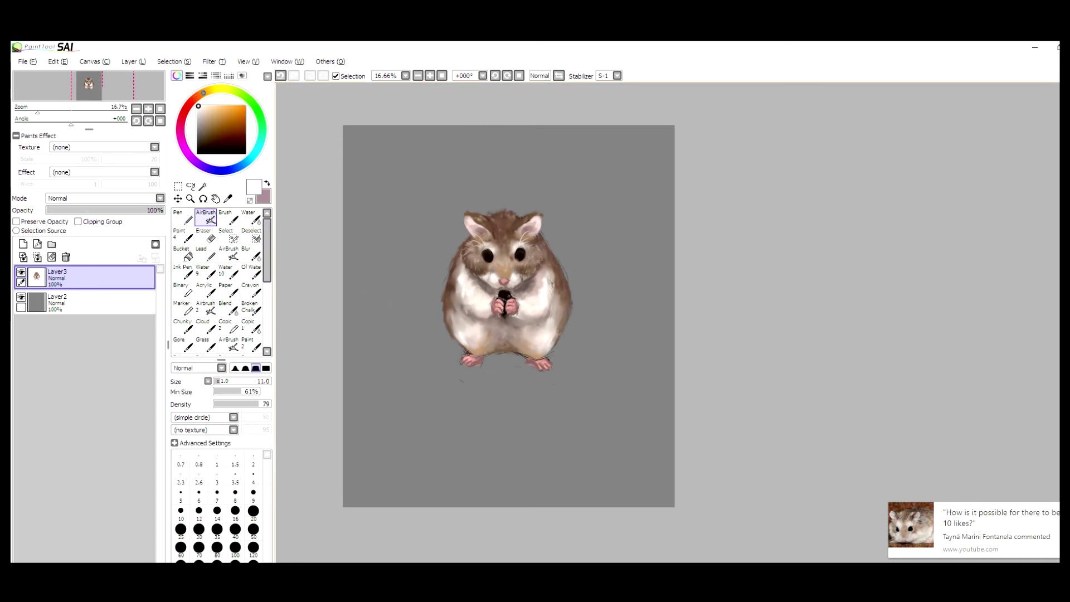
pyautogui.moveTo(546, 296)
pyautogui.mouseDown()
pyautogui.moveTo(547, 279)
pyautogui.moveTo(541, 288)
pyautogui.mouseUp()
pyautogui.press('w')
pyautogui.moveTo(538, 279); pyautogui.dragTo(546, 298)
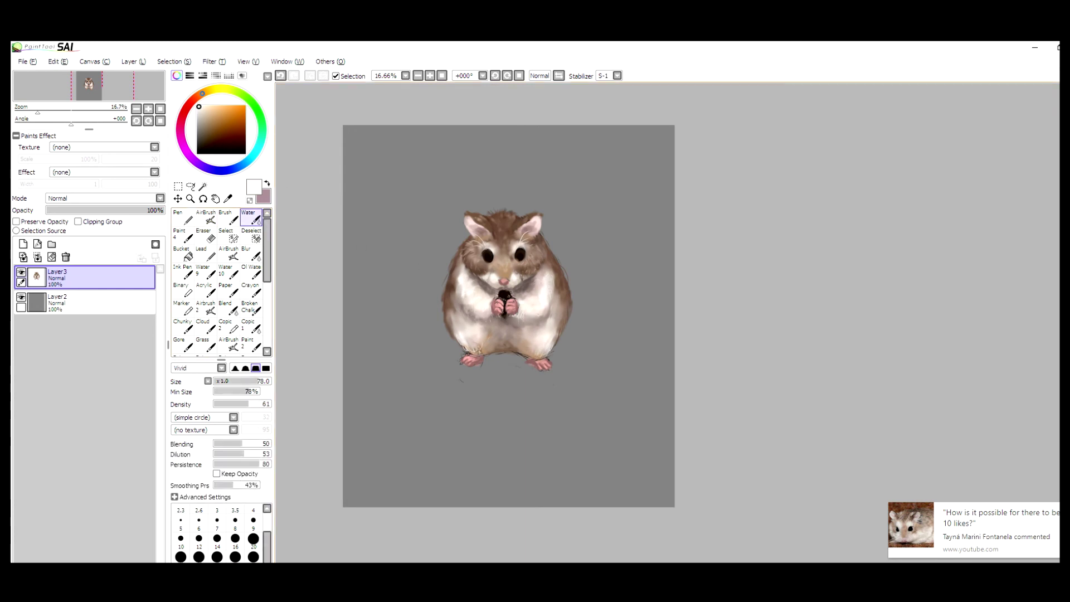
# - Airbrush fine white brow hairs above the eyes and small highlights in the eyes, using size 9
pyautogui.press('a')
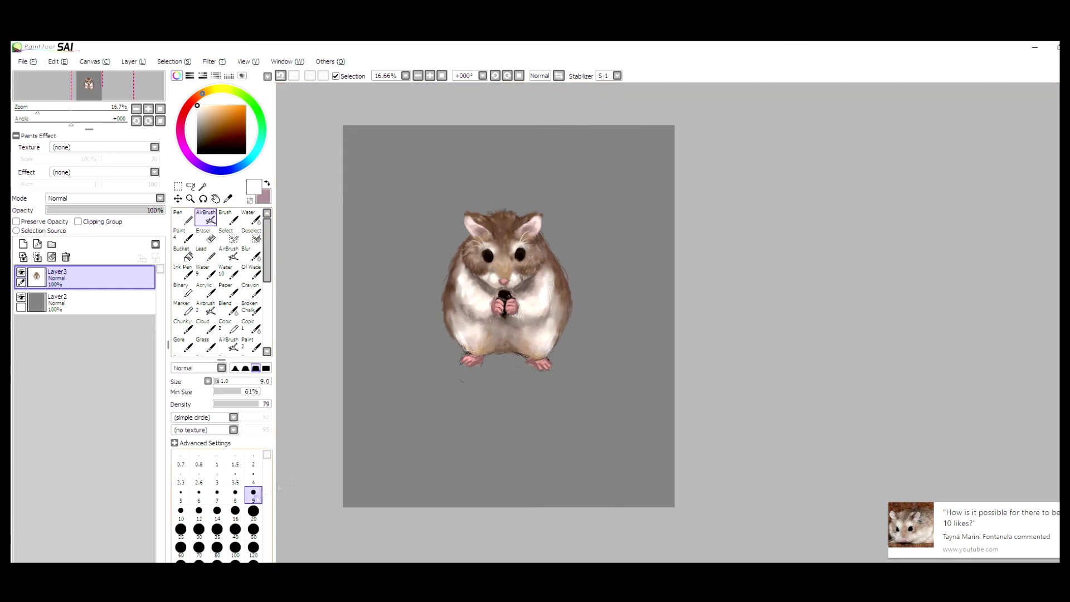
pyautogui.hotkey('ctrl', '+')
pyautogui.hotkey('ctrl', '-')
pyautogui.hotkey('ctrl', '+')
pyautogui.hotkey('ctrl', '-')
pyautogui.hotkey('ctrl', '+')
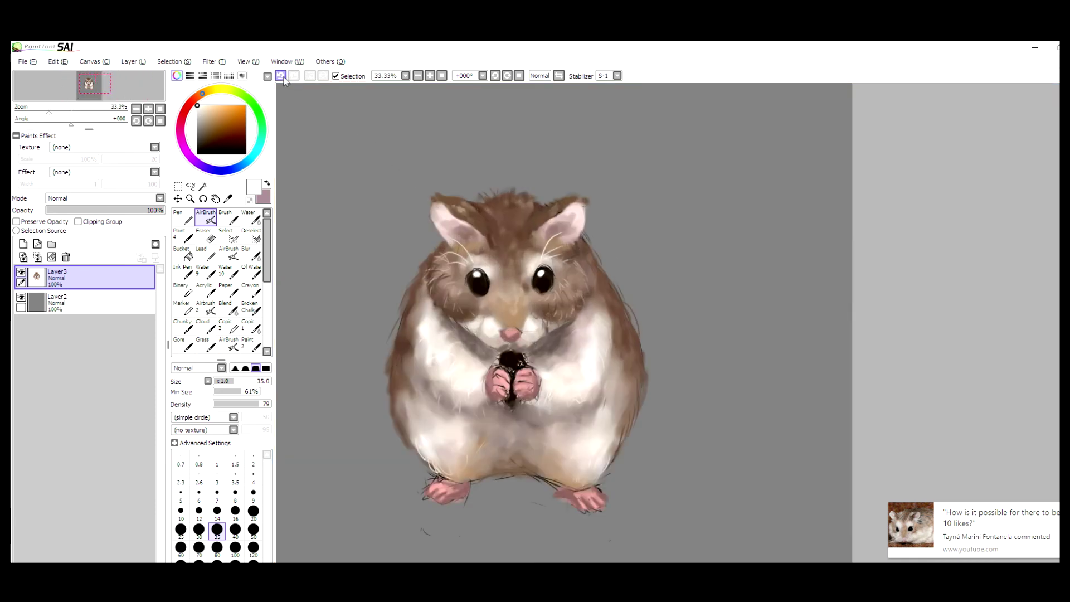
# - Refine the dark fur details with dark brown using the airbrush at size 13
pyautogui.moveTo(234, 381); pyautogui.dragTo(223, 381)
pyautogui.click(206, 131)
pyautogui.click(222, 381)
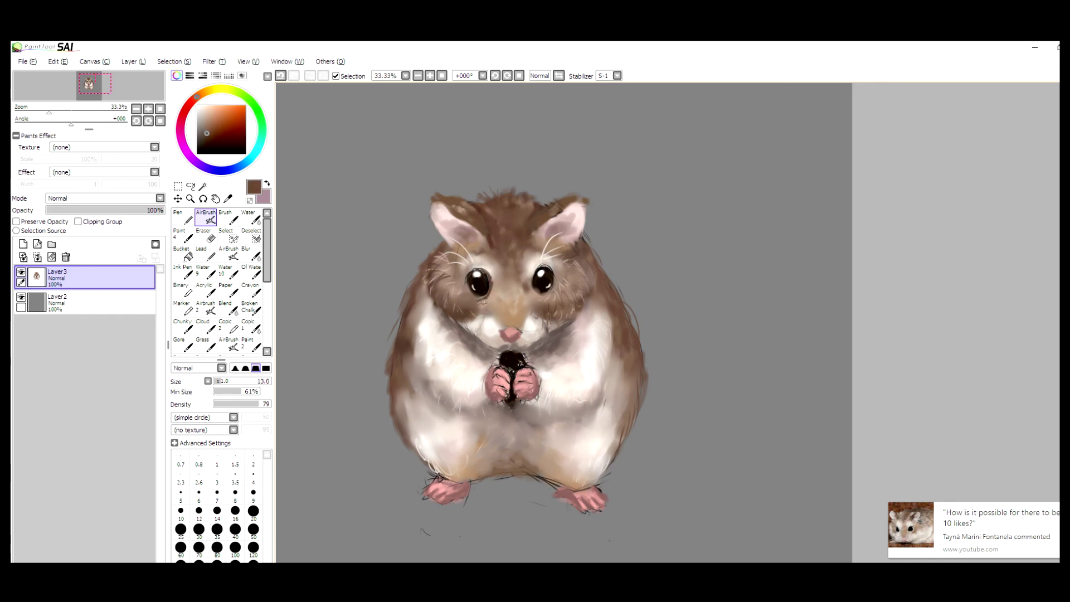
pyautogui.hotkey('ctrl', '-')
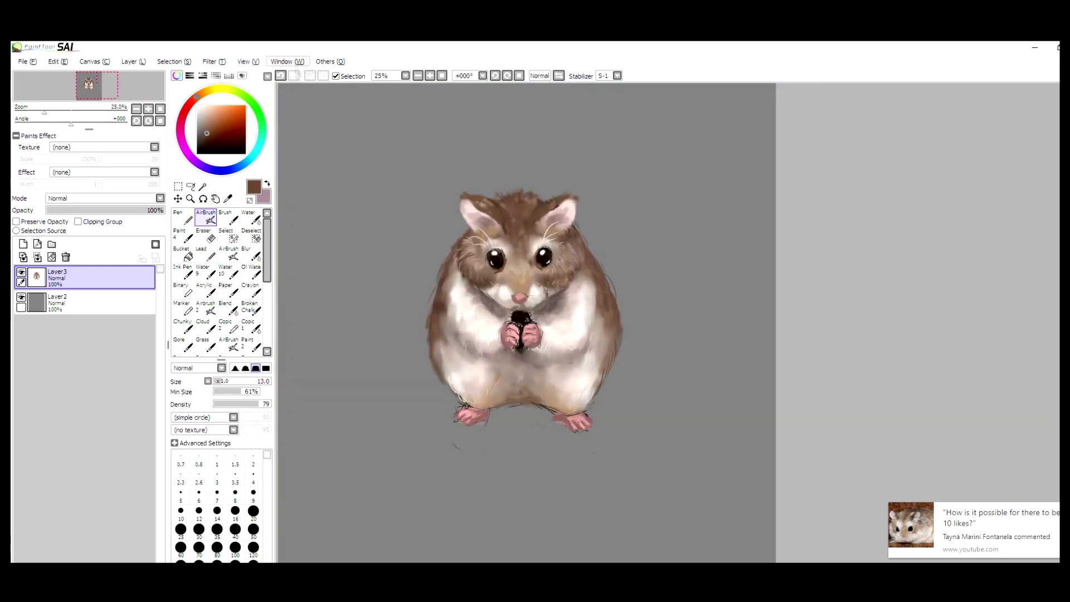
pyautogui.hotkey('ctrl', '-')
pyautogui.hotkey('ctrl', '+')
pyautogui.hotkey('ctrl', '+')
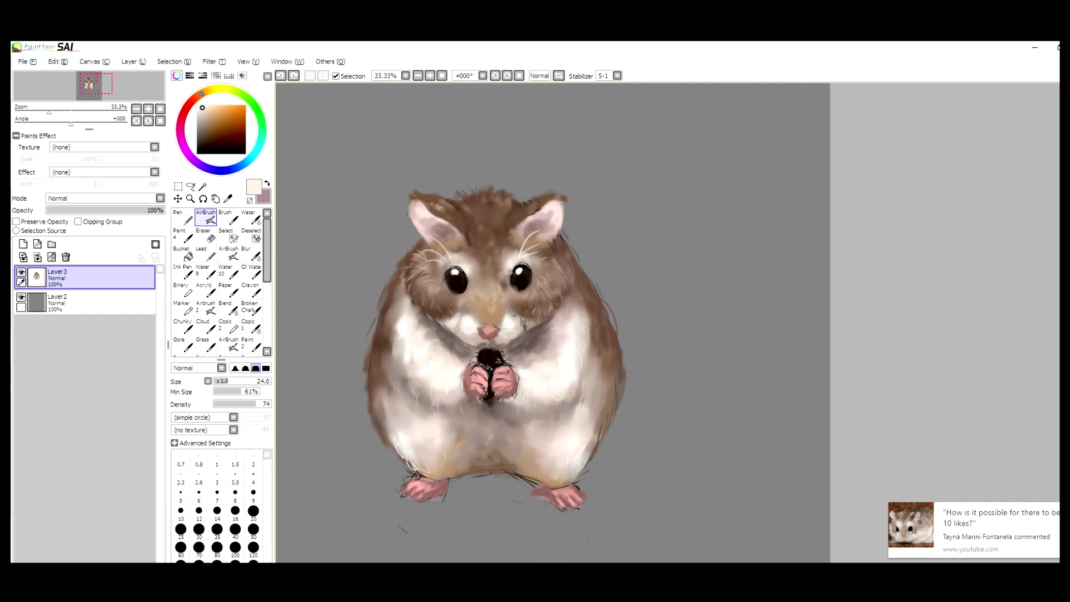
# - Airbrush the nose bridge, cheeks and muzzle with sampled brown, tan and pale pink at size 24 and density 74
pyautogui.keyDown('alt'); pyautogui.click(502, 286); pyautogui.keyUp('alt')
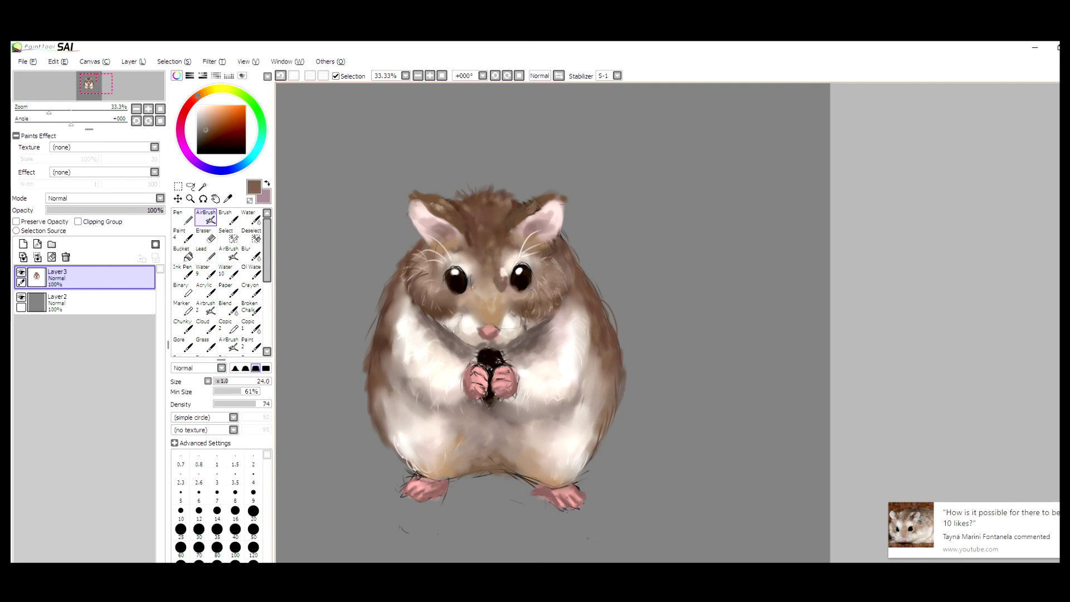
pyautogui.keyDown('alt'); pyautogui.click(460, 296); pyautogui.keyUp('alt')
pyautogui.keyDown('alt'); pyautogui.click(562, 270); pyautogui.keyUp('alt')
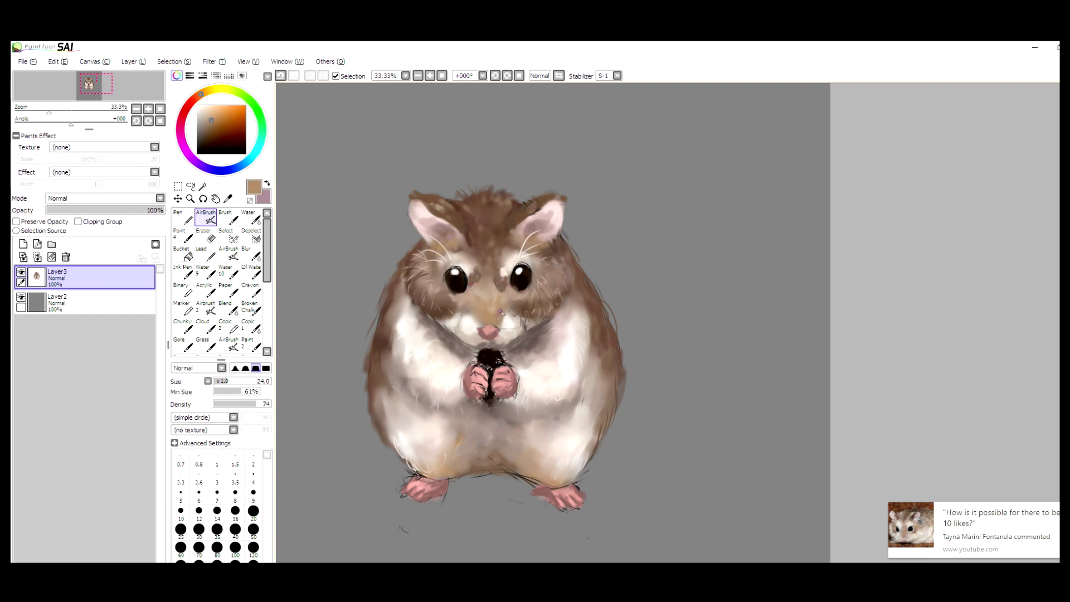
pyautogui.keyDown('alt'); pyautogui.click(518, 333); pyautogui.keyUp('alt')
pyautogui.keyDown('alt'); pyautogui.click(523, 322); pyautogui.keyUp('alt')
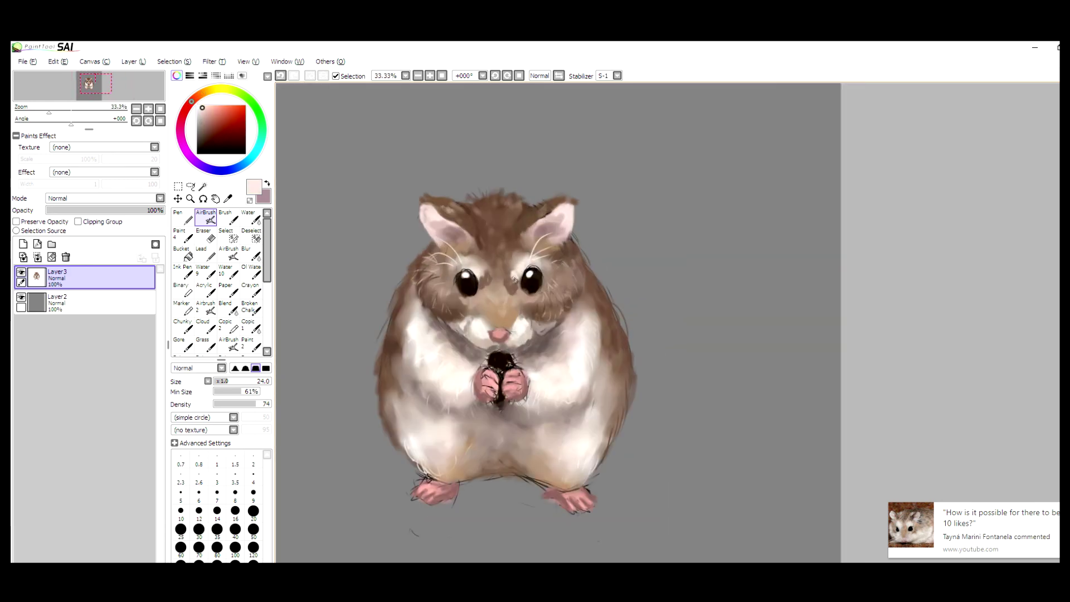
# - Add fur variation to the forehead, nose bridge and cheeks with sampled grey-brown and tan at airbrush size 24
pyautogui.keyDown('alt'); pyautogui.click(518, 250); pyautogui.keyUp('alt')
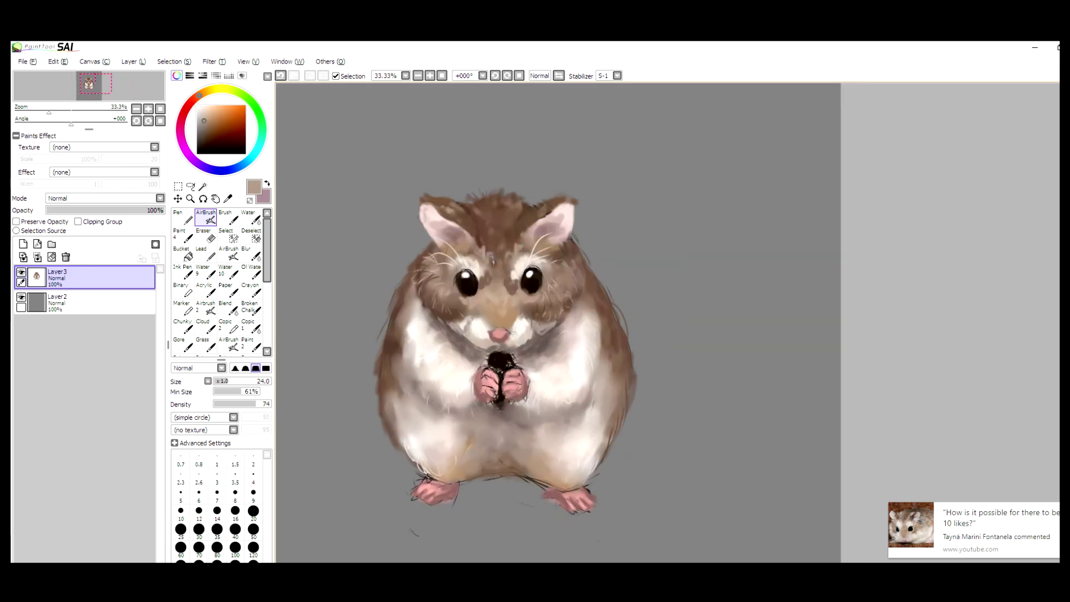
pyautogui.keyDown('alt'); pyautogui.click(512, 316); pyautogui.keyUp('alt')
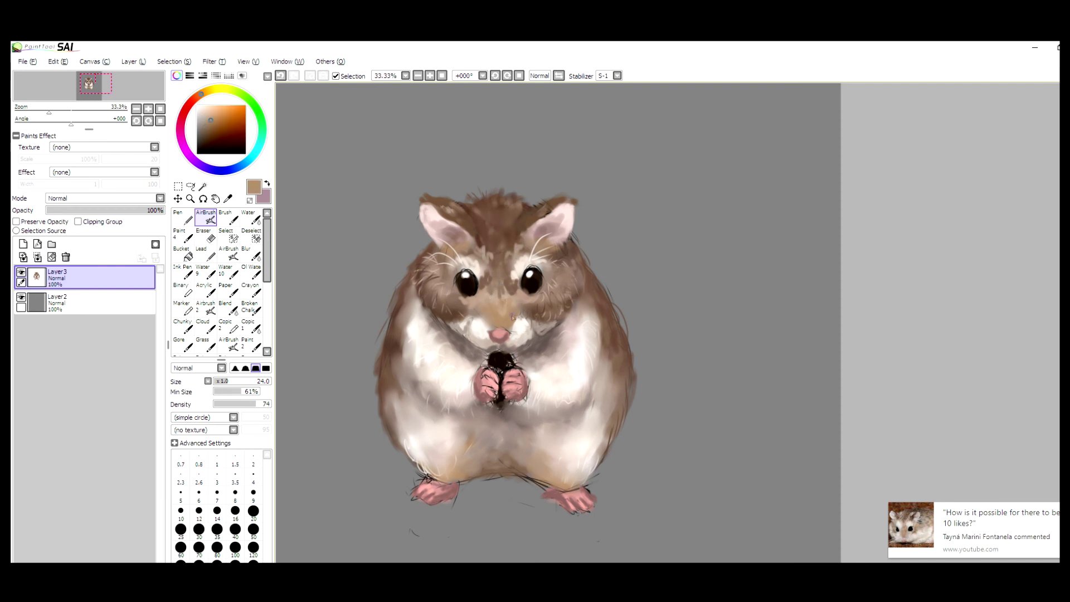
pyautogui.keyDown('alt'); pyautogui.click(560, 299); pyautogui.keyUp('alt')
pyautogui.keyDown('alt'); pyautogui.click(443, 299); pyautogui.keyUp('alt')
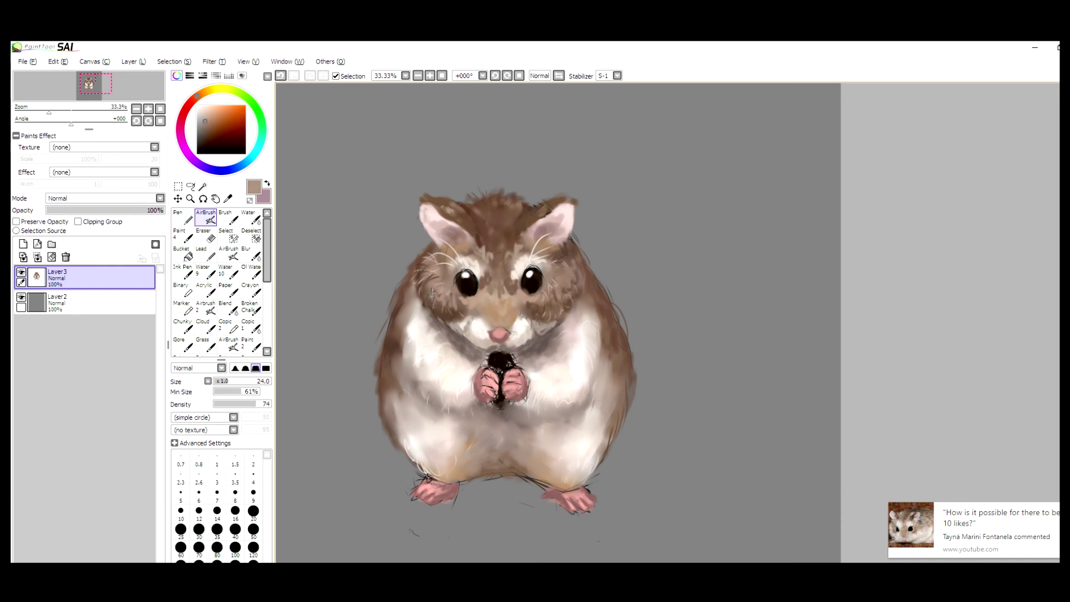
# - Brighten the chest and arms with sampled pinkish grey and white, enlarging the airbrush to size 41
pyautogui.scroll(-1, 446, 304)
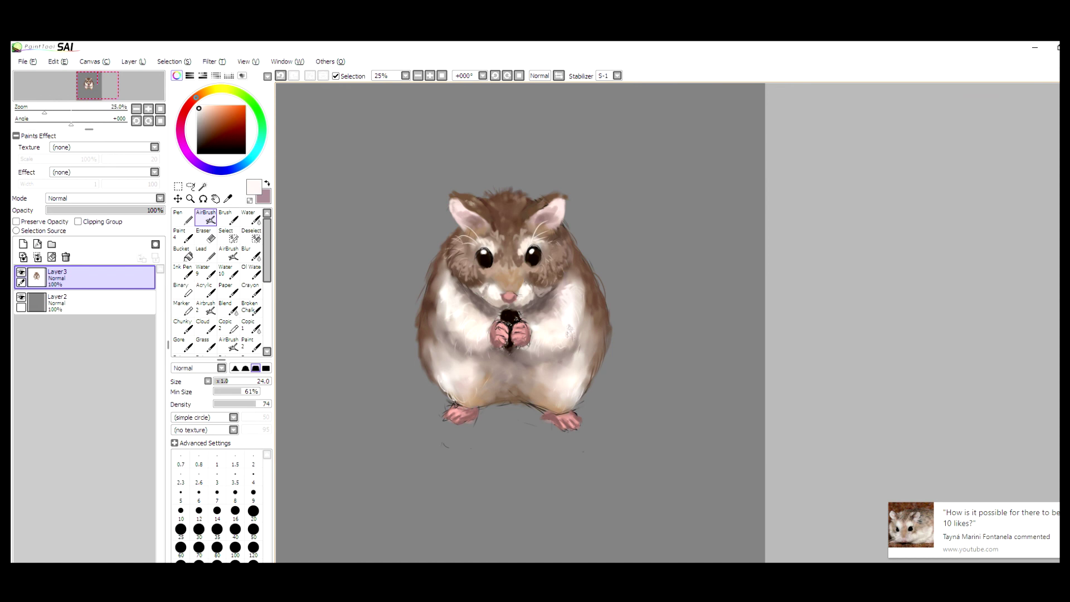
pyautogui.keyDown('alt'); pyautogui.click(563, 289); pyautogui.keyUp('alt')
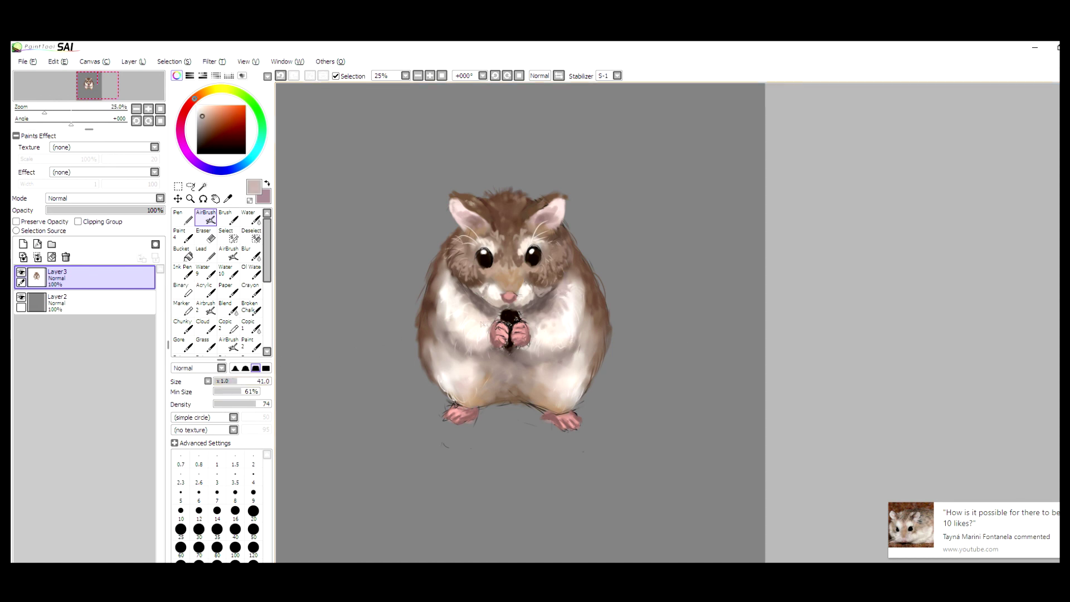
pyautogui.keyDown('alt'); pyautogui.click(540, 313); pyautogui.keyUp('alt')
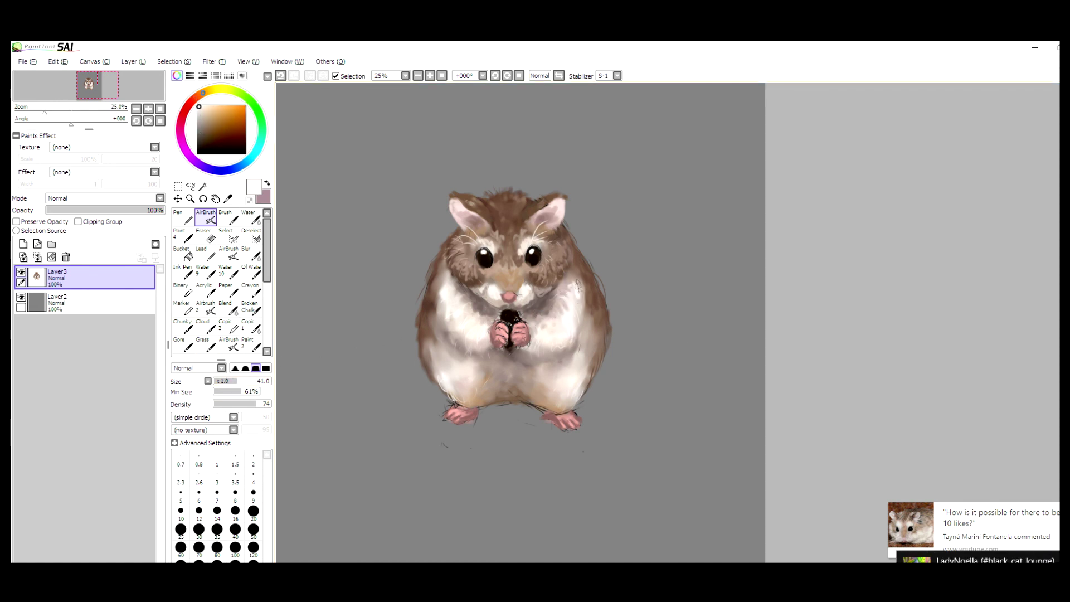
# - Shade the flank, arms and upper belly with sampled grey-brown using the airbrush at size 41
pyautogui.keyDown('alt'); pyautogui.click(450, 312); pyautogui.keyUp('alt')
pyautogui.moveTo(603, 335); pyautogui.dragTo(597, 368)
pyautogui.keyDown('alt'); pyautogui.click(443, 307); pyautogui.keyUp('alt')
pyautogui.keyDown('alt'); pyautogui.click(446, 312); pyautogui.keyUp('alt')
pyautogui.moveTo(501, 351)
pyautogui.mouseDown()
pyautogui.moveTo(439, 374)
pyautogui.moveTo(499, 372)
pyautogui.mouseUp()
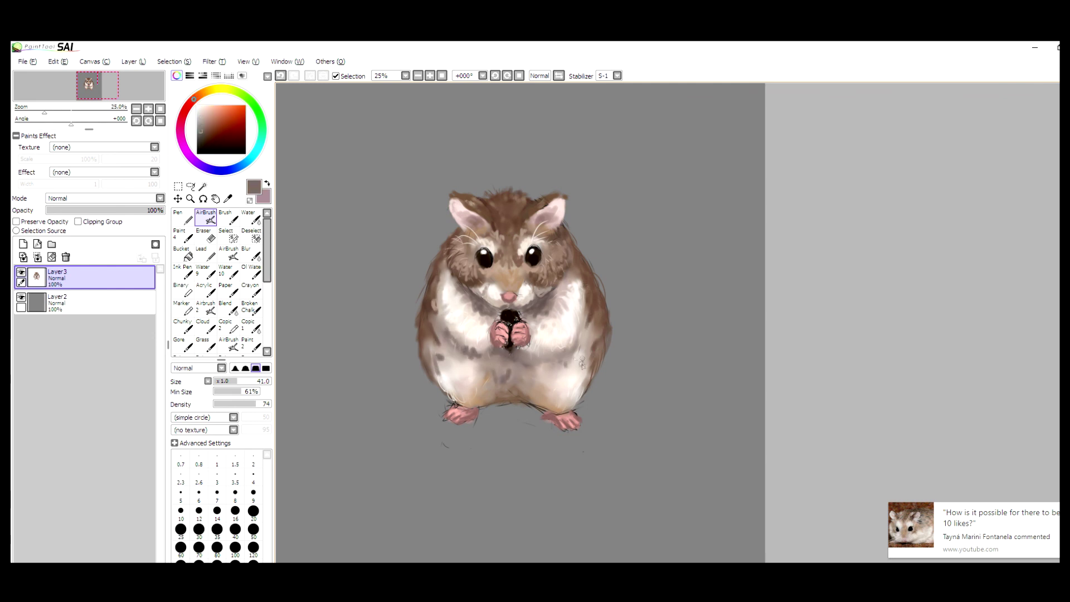
# - Airbrush the lower belly and haunches with sampled grey-beige and brown, and lighten the ears with sampled pale pink
pyautogui.keyDown('alt'); pyautogui.click(590, 362); pyautogui.keyUp('alt')
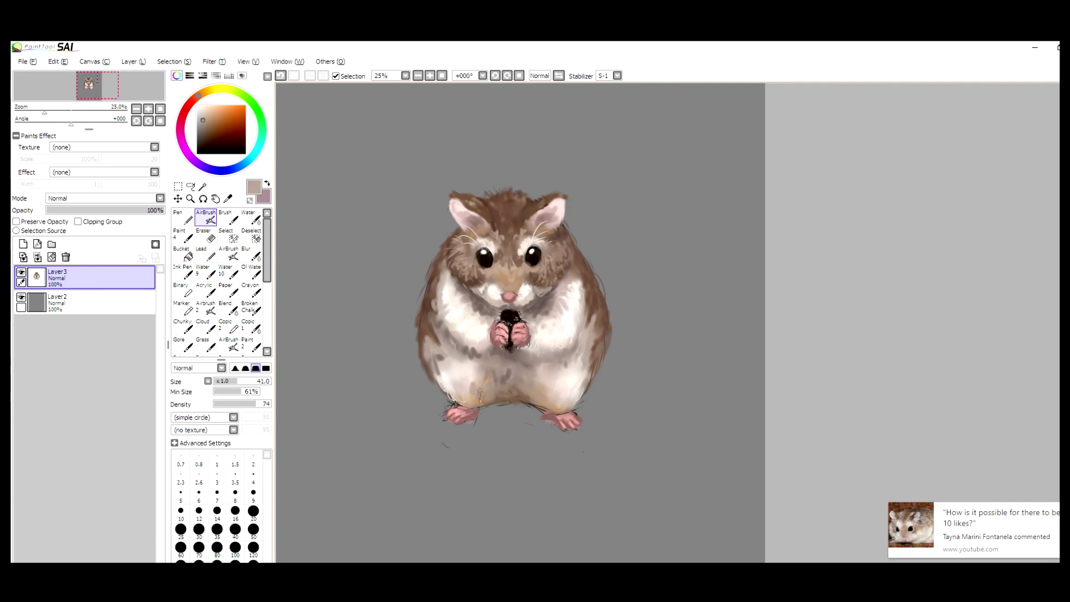
pyautogui.moveTo(543, 376); pyautogui.dragTo(545, 398)
pyautogui.keyDown('alt'); pyautogui.click(553, 402); pyautogui.keyUp('alt')
pyautogui.keyDown('alt'); pyautogui.click(513, 399); pyautogui.keyUp('alt')
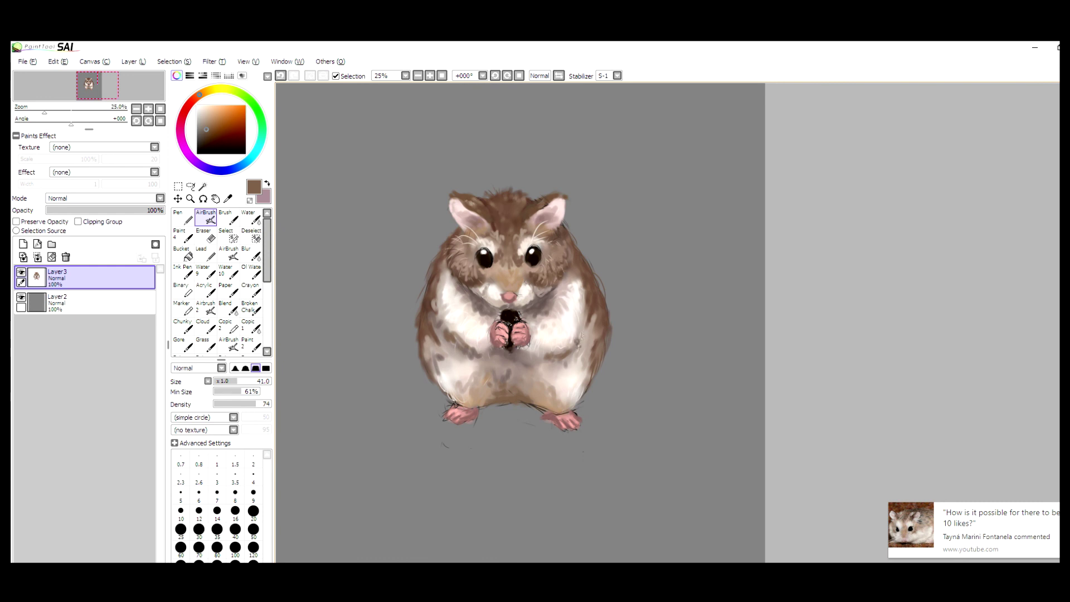
pyautogui.keyDown('alt'); pyautogui.click(457, 205); pyautogui.keyUp('alt')
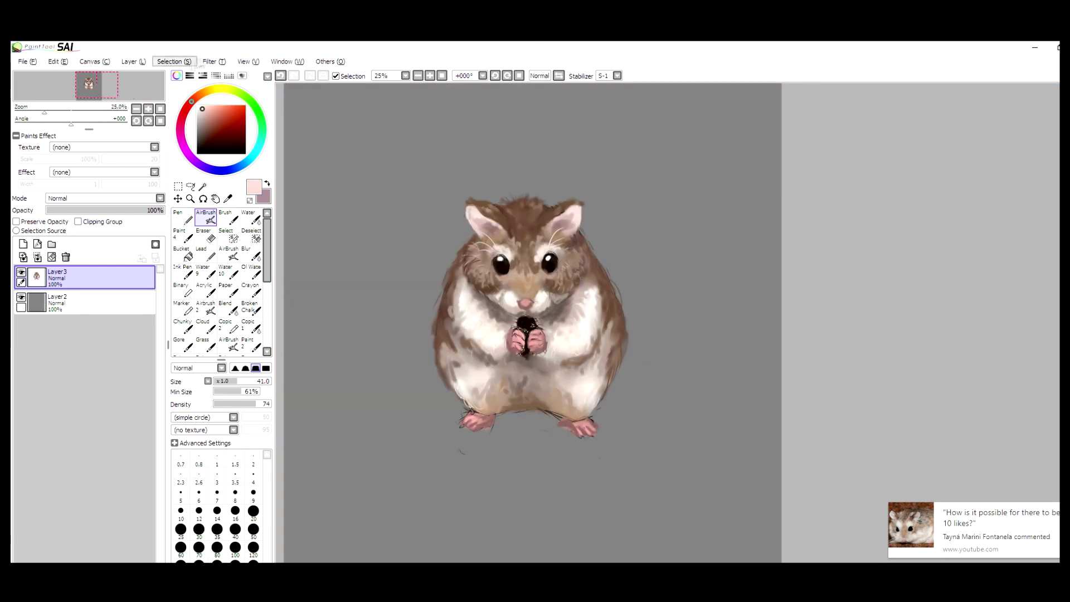
# - Adjust the hamster layer's colours with the Hue and Saturation filter
pyautogui.hotkey('ctrl', 'u')
pyautogui.moveTo(861, 151); pyautogui.dragTo(845, 169)
pyautogui.click(886, 206)
# - Create a new layer clipped to the hamster layer and set its blending mode to Overlay
pyautogui.click(22, 243)
pyautogui.click(78, 221)
pyautogui.click(160, 198)
pyautogui.click(62, 238)
# - Airbrush light peach over the hamster's head and body on the Overlay layer at size 500
pyautogui.click(198, 95)
pyautogui.click(211, 105)
pyautogui.click(269, 381)
pyautogui.moveTo(518, 211)
pyautogui.mouseDown()
pyautogui.moveTo(535, 234)
pyautogui.moveTo(579, 248)
pyautogui.moveTo(624, 334)
pyautogui.moveTo(440, 234)
pyautogui.moveTo(485, 201)
pyautogui.mouseUp()
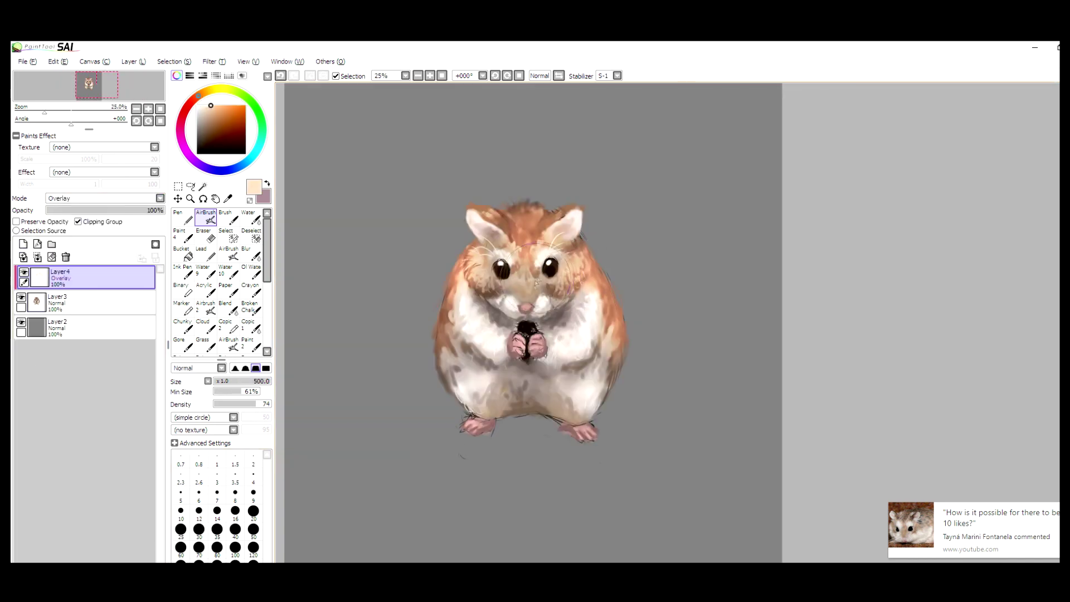
# - Lower the Overlay layer's opacity to 51% and hide the grey background layer, leaving that background layer selected
pyautogui.scroll(-1, 537, 283)
pyautogui.moveTo(153, 210); pyautogui.dragTo(107, 212)
pyautogui.click(21, 322)
pyautogui.click(88, 329)
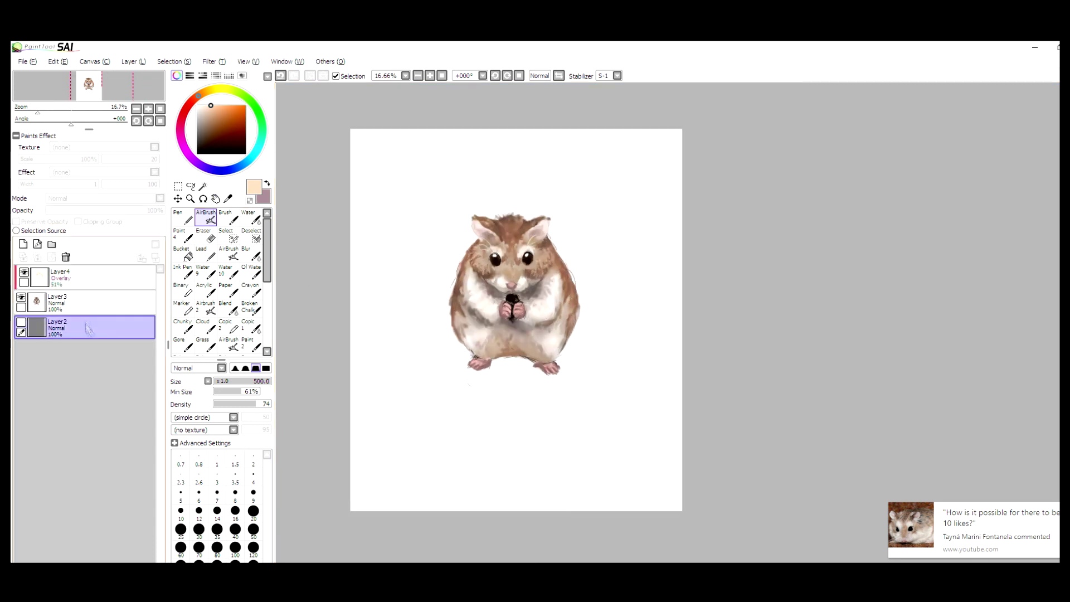
# - Add a new layer beneath the hamster and fill a rectangular selection of the canvas's lower part with greyish brown, then deselect
pyautogui.click(23, 243)
pyautogui.press('m')
pyautogui.moveTo(688, 283); pyautogui.dragTo(346, 513)
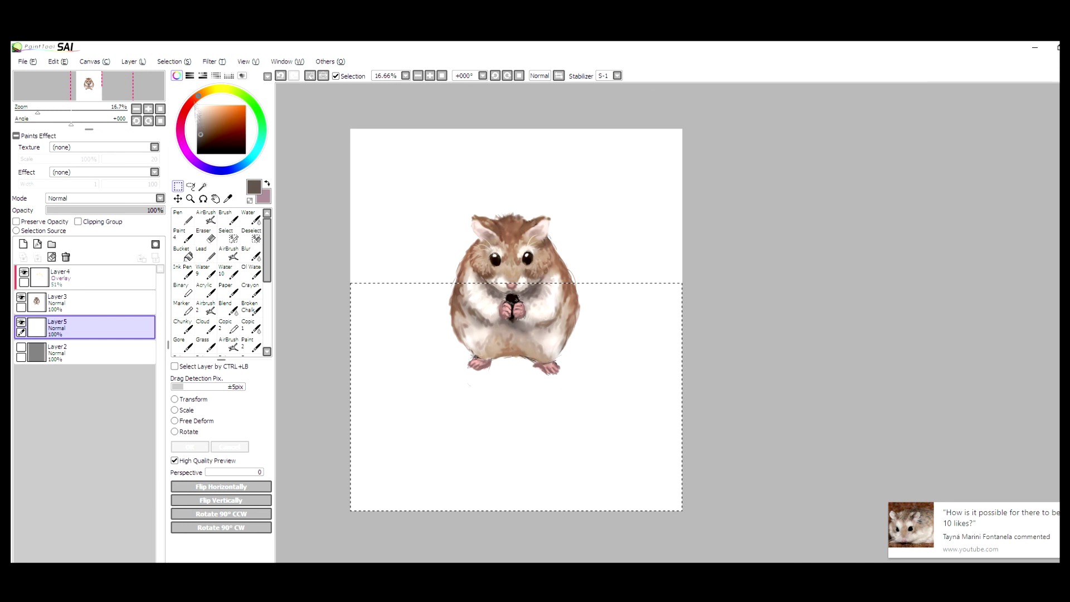
pyautogui.click(188, 257)
pyautogui.click(515, 435)
pyautogui.hotkey('ctrl', 'd')
# - Blend the ground's upper edge into a soft horizon with the Water brush at size 500 and lower the ground layer's opacity to 31%
pyautogui.click(229, 218)
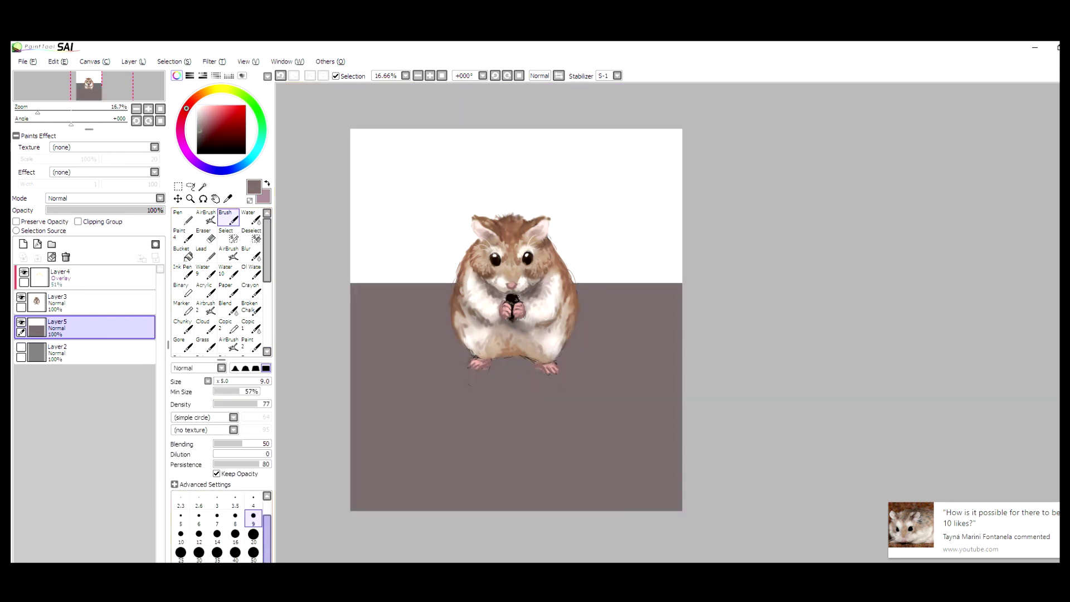
pyautogui.click(250, 219)
pyautogui.moveTo(680, 270); pyautogui.dragTo(596, 270)
pyautogui.hotkey('ctrl', 'z')
pyautogui.moveTo(702, 271); pyautogui.dragTo(585, 273)
pyautogui.moveTo(462, 278)
pyautogui.mouseDown()
pyautogui.moveTo(356, 273)
pyautogui.moveTo(627, 293)
pyautogui.mouseUp()
pyautogui.moveTo(370, 290); pyautogui.dragTo(663, 276)
pyautogui.moveTo(91, 215); pyautogui.dragTo(83, 211)
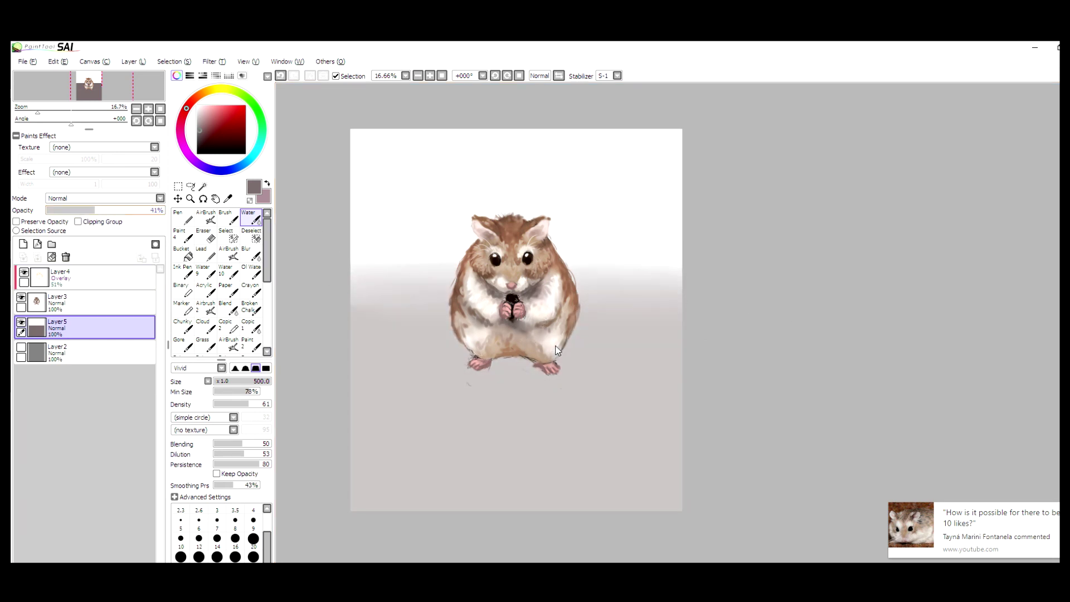
# - Airbrush a dark shadow around the hamster's feet on a new layer above the ground and lower that layer's opacity to 35%
pyautogui.scroll(2, 515, 320)
pyautogui.scroll(-2, 515, 320)
pyautogui.click(23, 244)
pyautogui.click(205, 218)
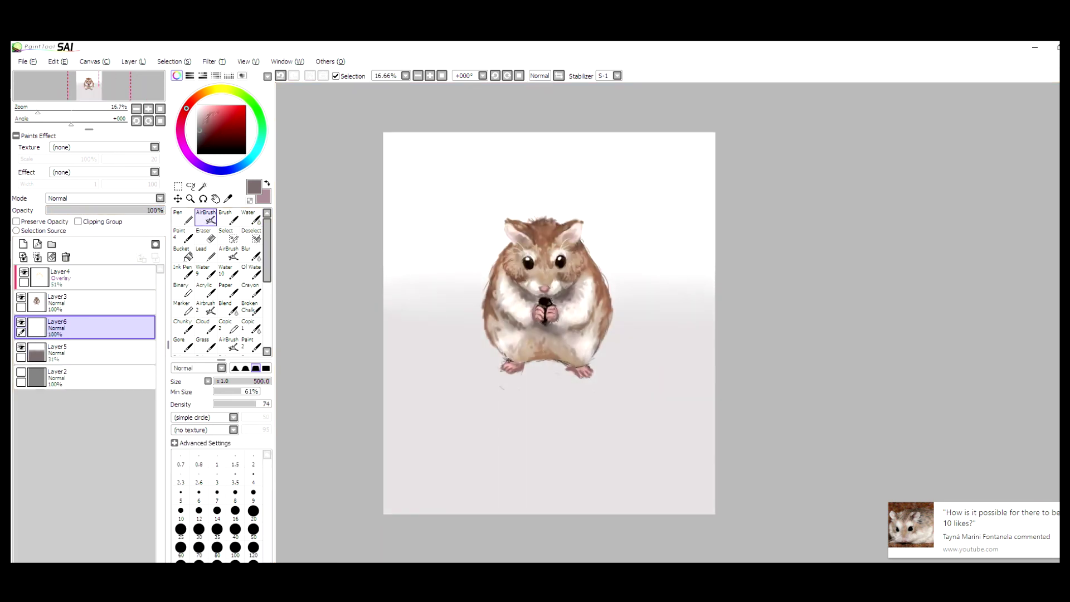
pyautogui.moveTo(502, 387)
pyautogui.mouseDown()
pyautogui.moveTo(585, 362)
pyautogui.moveTo(597, 346)
pyautogui.moveTo(529, 346)
pyautogui.moveTo(482, 370)
pyautogui.mouseUp()
pyautogui.moveTo(150, 210); pyautogui.dragTo(87, 210)
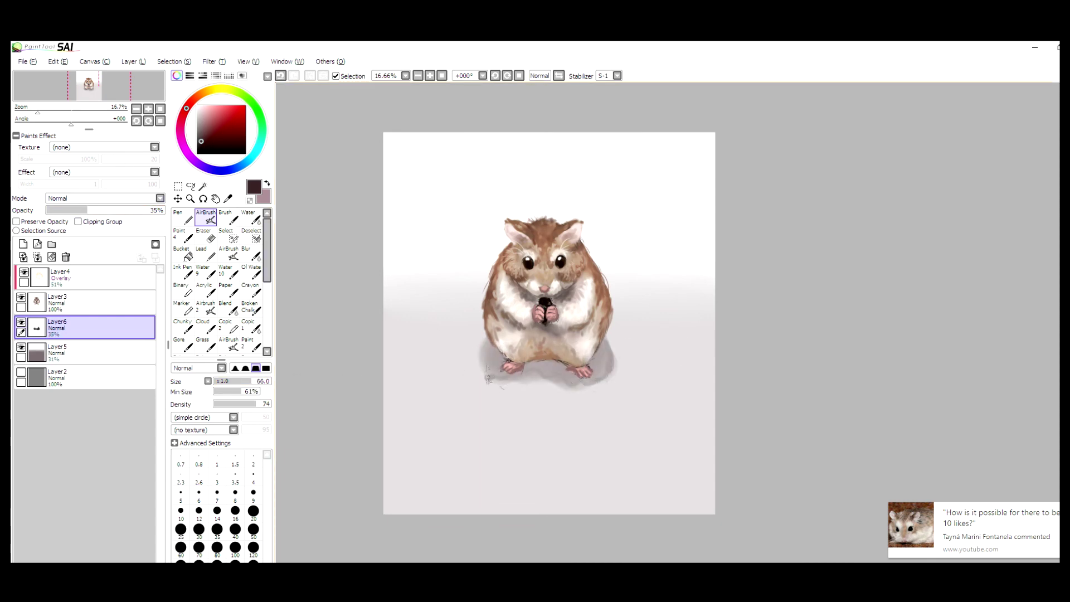
pyautogui.click(248, 217)
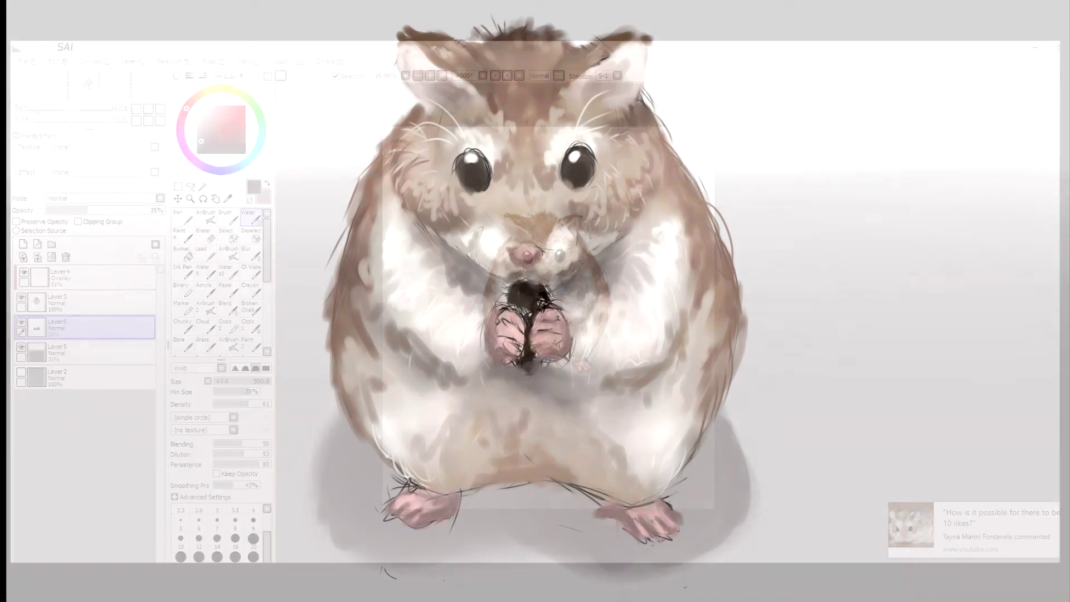